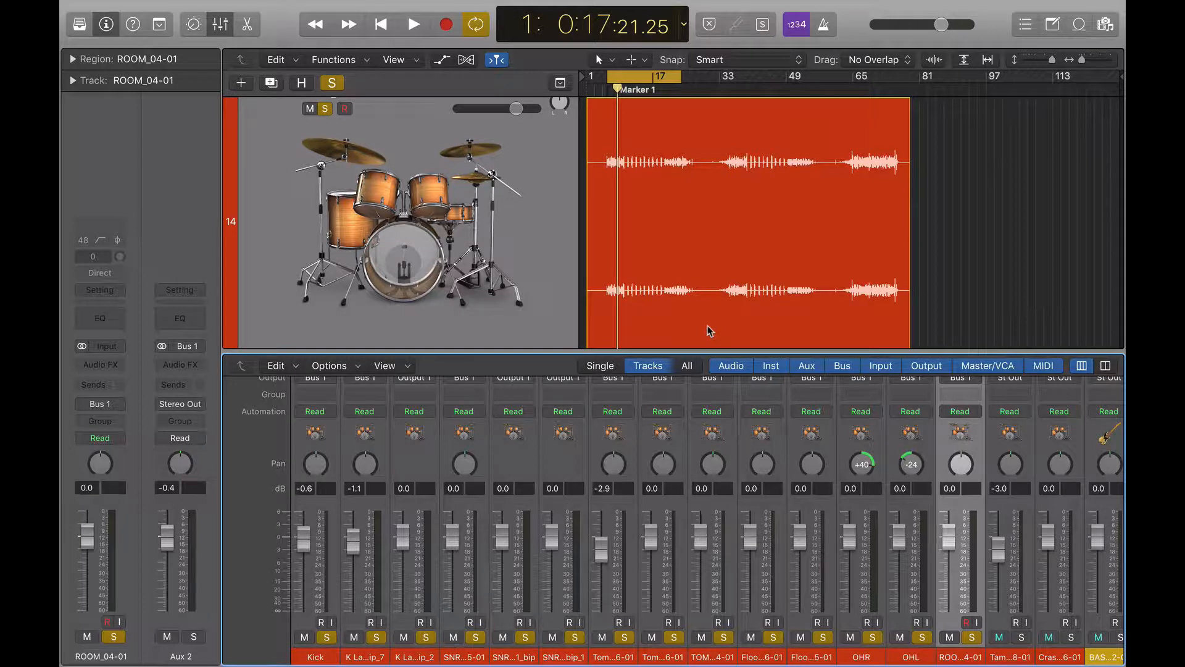
Play back the soloed drum kit, switching the ROOM_04-01 track's solo off and back on to compare, and stop playback
scroll(677, 273, "up", 2)
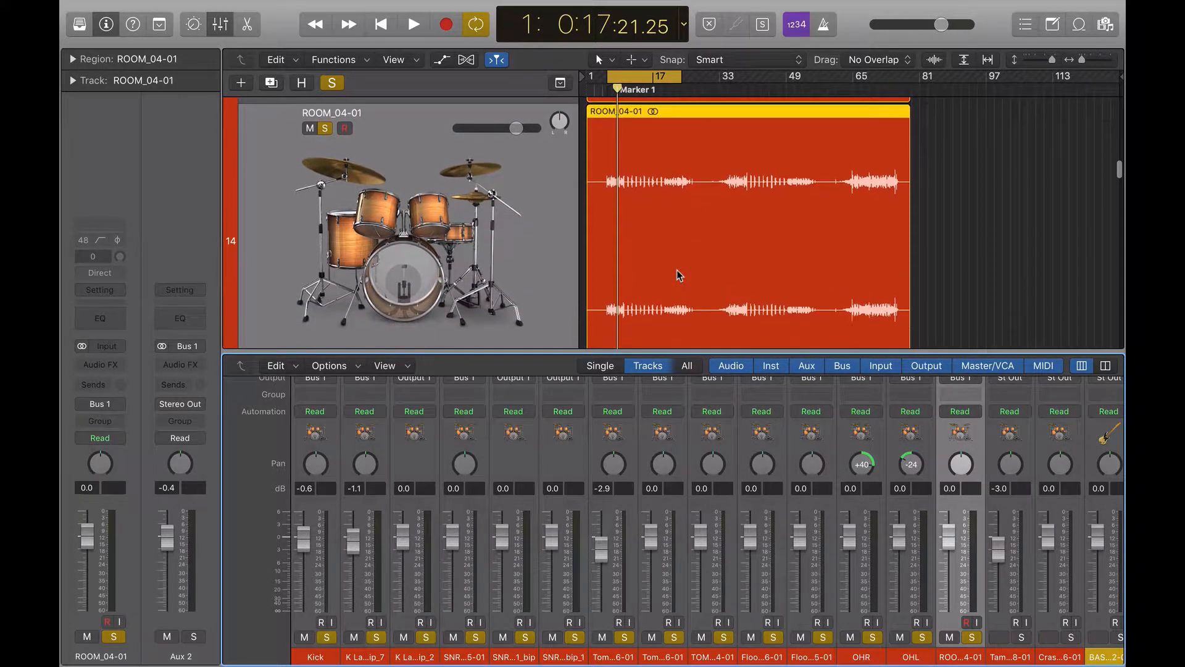
scroll(677, 273, "up", 2)
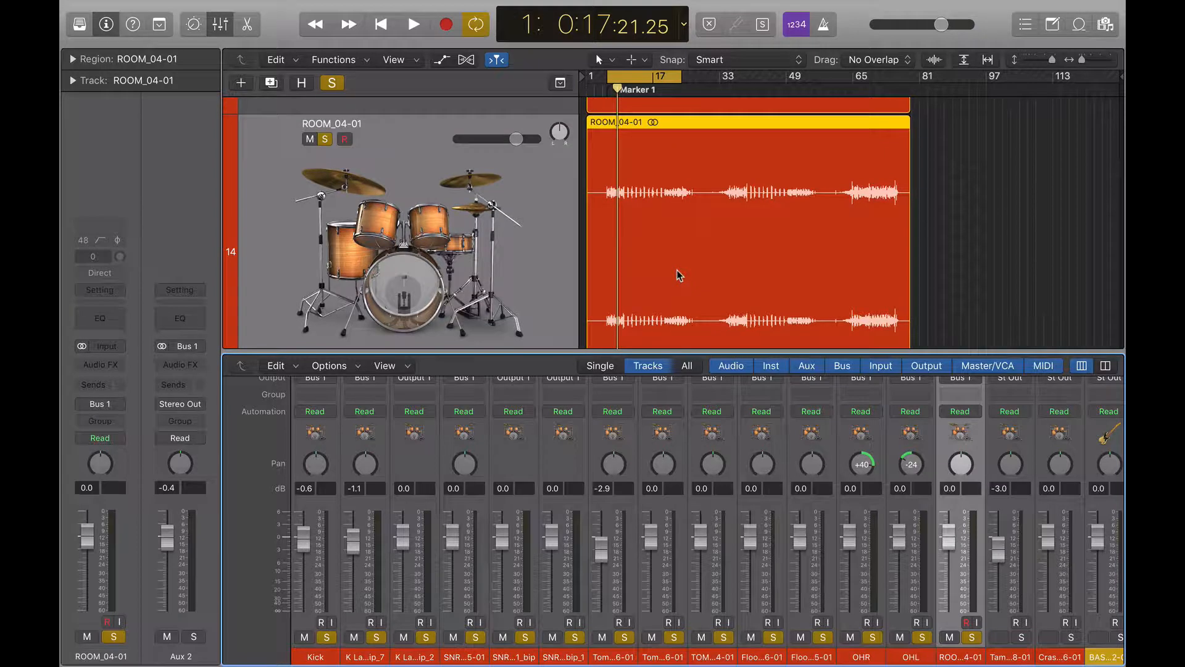
scroll(677, 275, "down", 3)
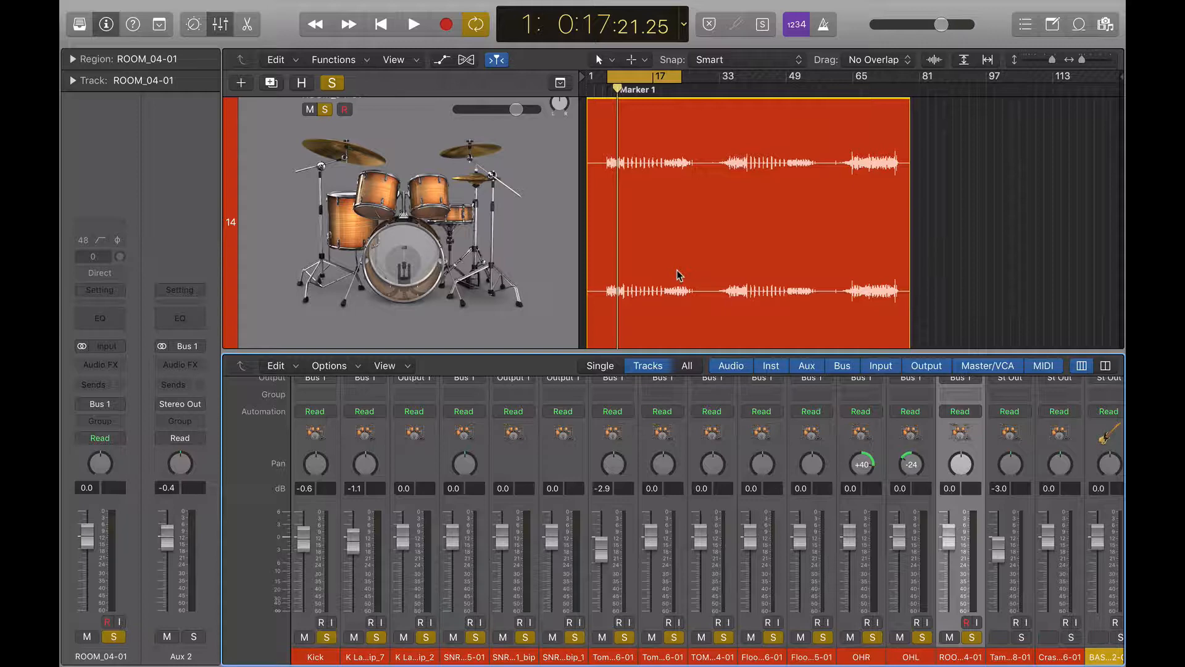
scroll(679, 275, "up", 2)
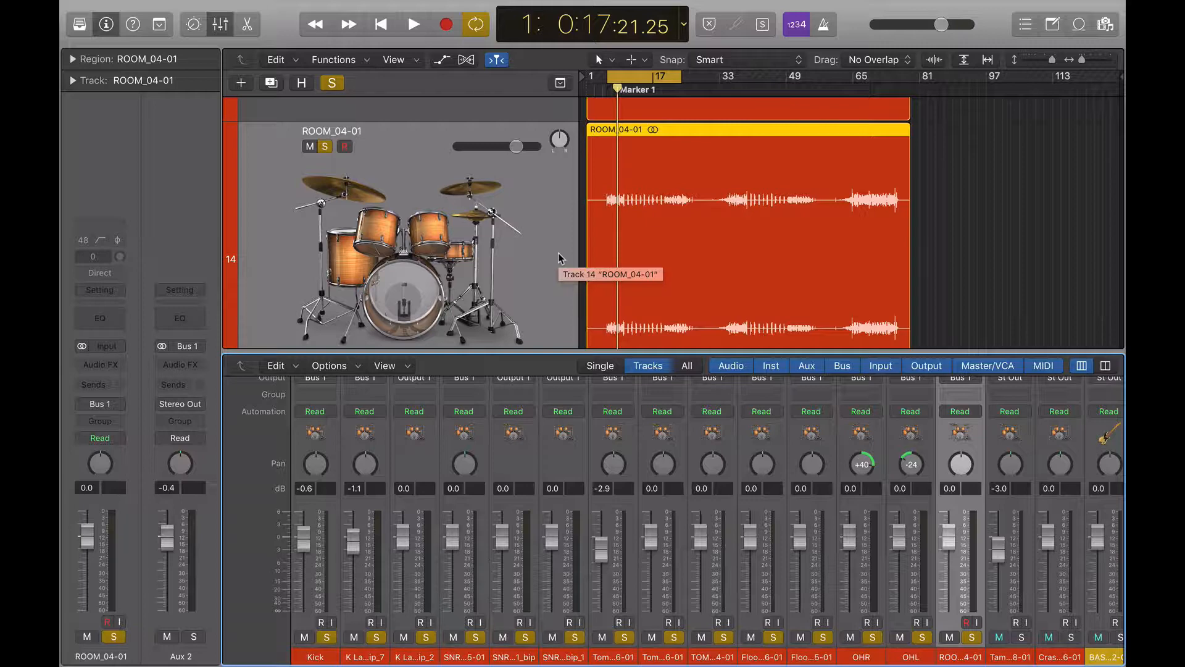
key("space")
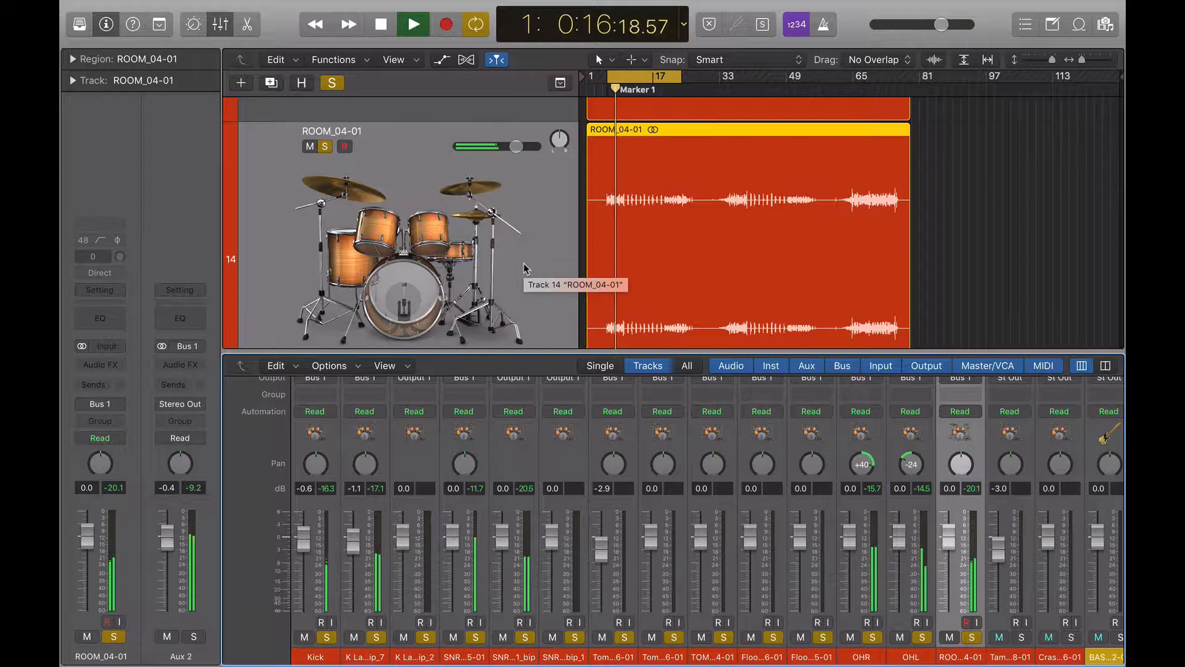
left_click(312, 146)
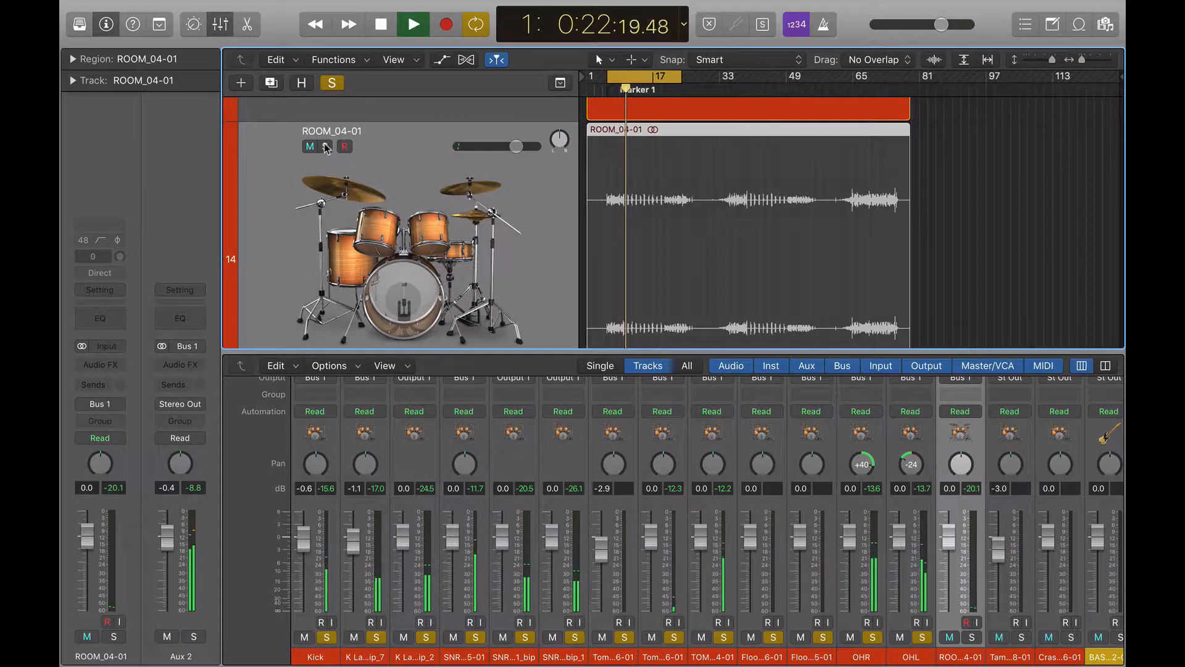
left_click(326, 147)
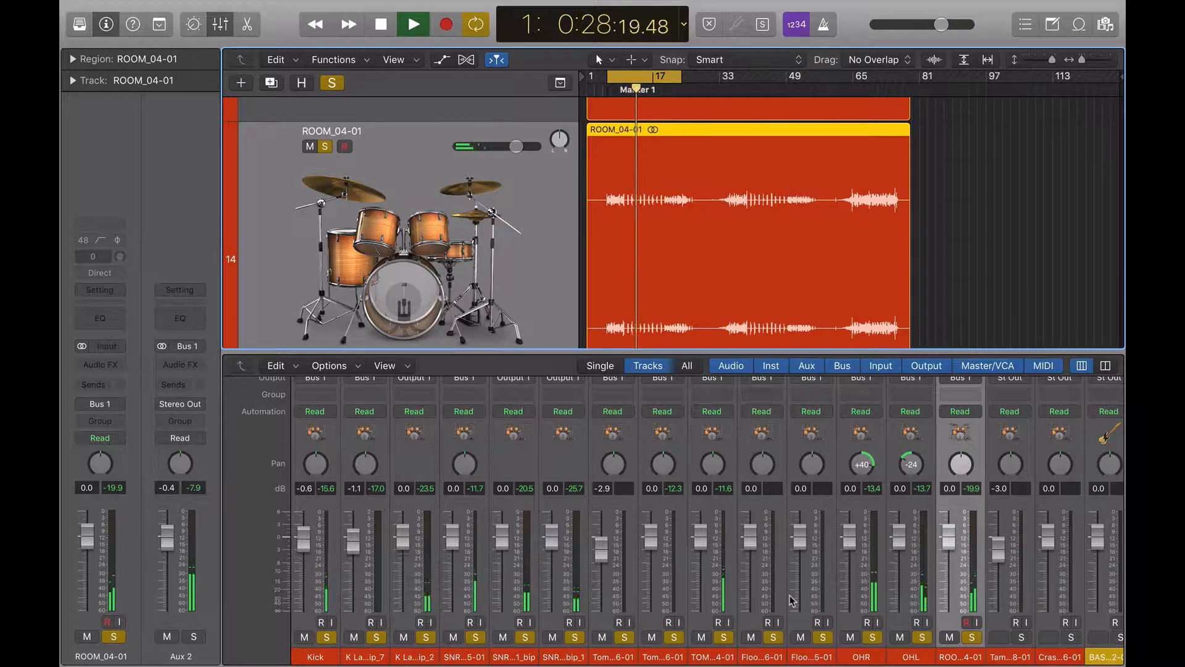
key("space")
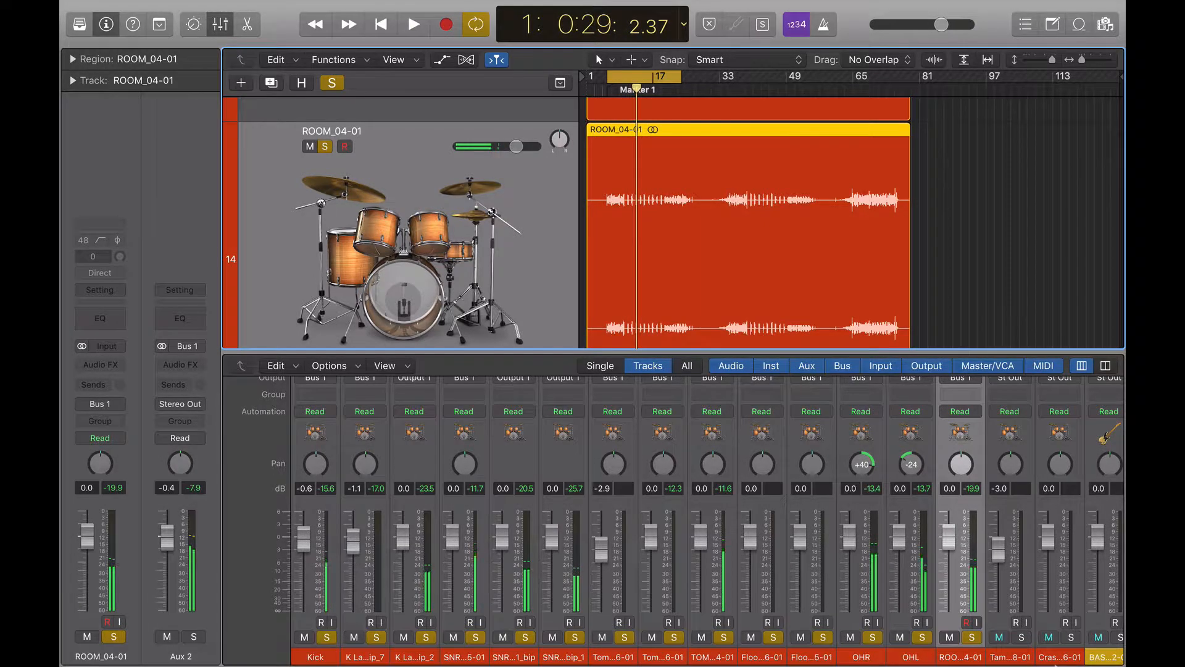
Take the overhead, floor tom and tom channels out of solo
left_click(922, 637)
left_click(873, 639)
left_click(819, 638)
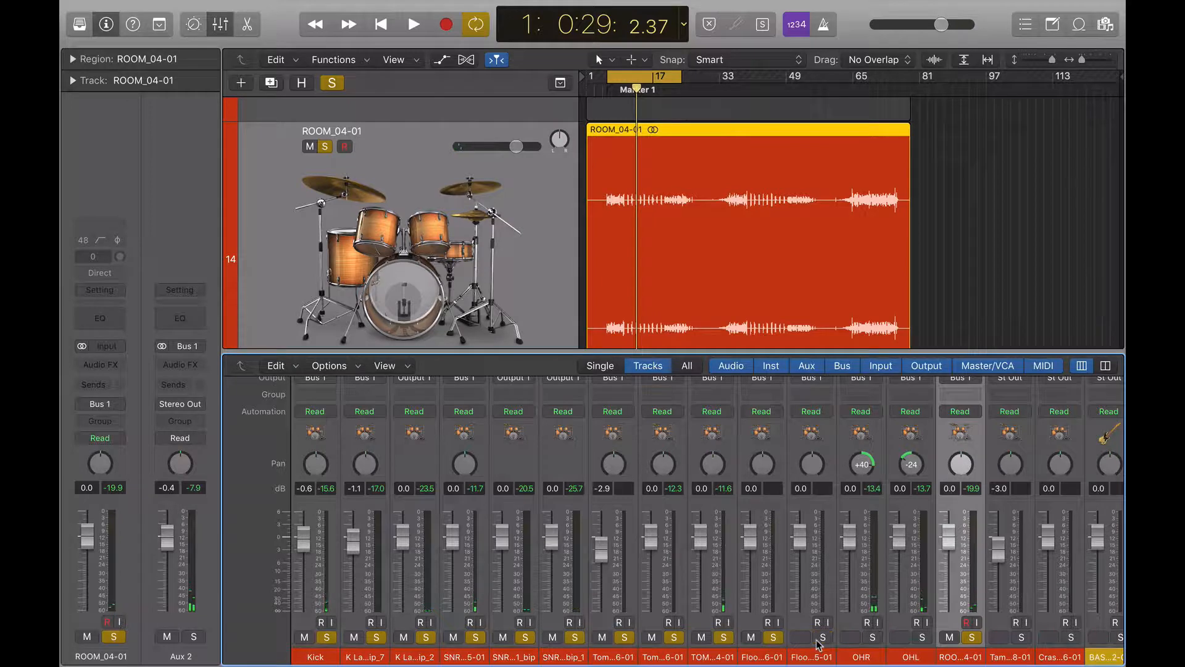
left_click(724, 637)
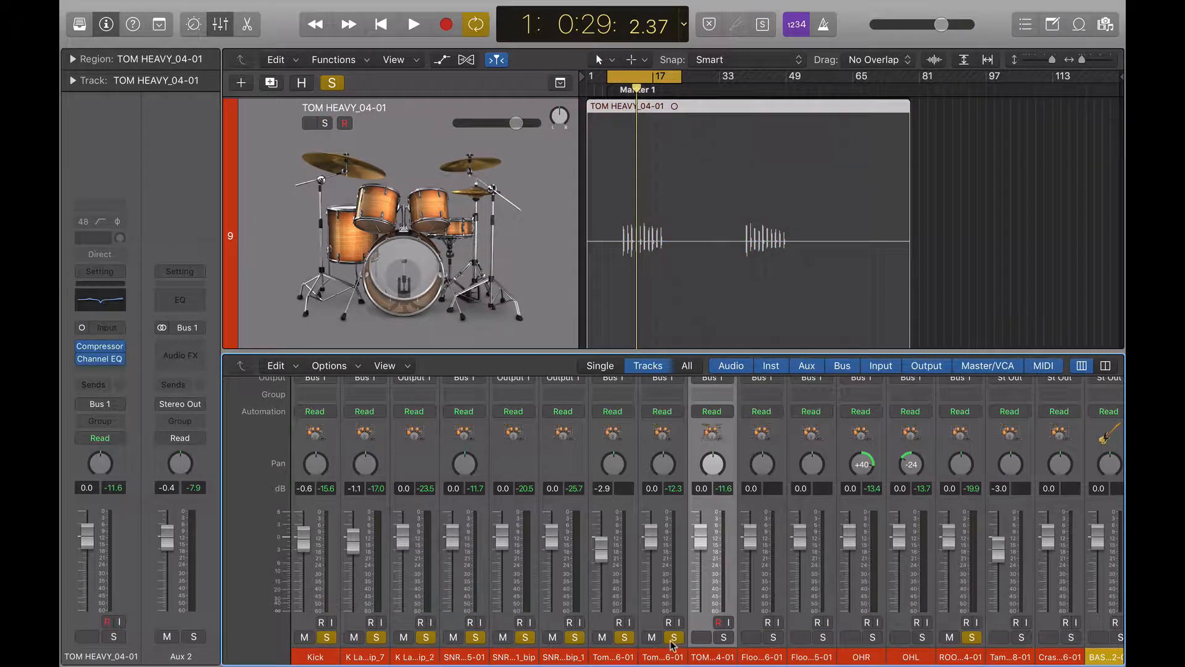
left_click(674, 637)
left_click(626, 638)
Take the snare, snare layer, kick layer and Kick channels out of solo, leaving only ROOM_04-01 soloed
left_click(575, 638)
left_click(525, 638)
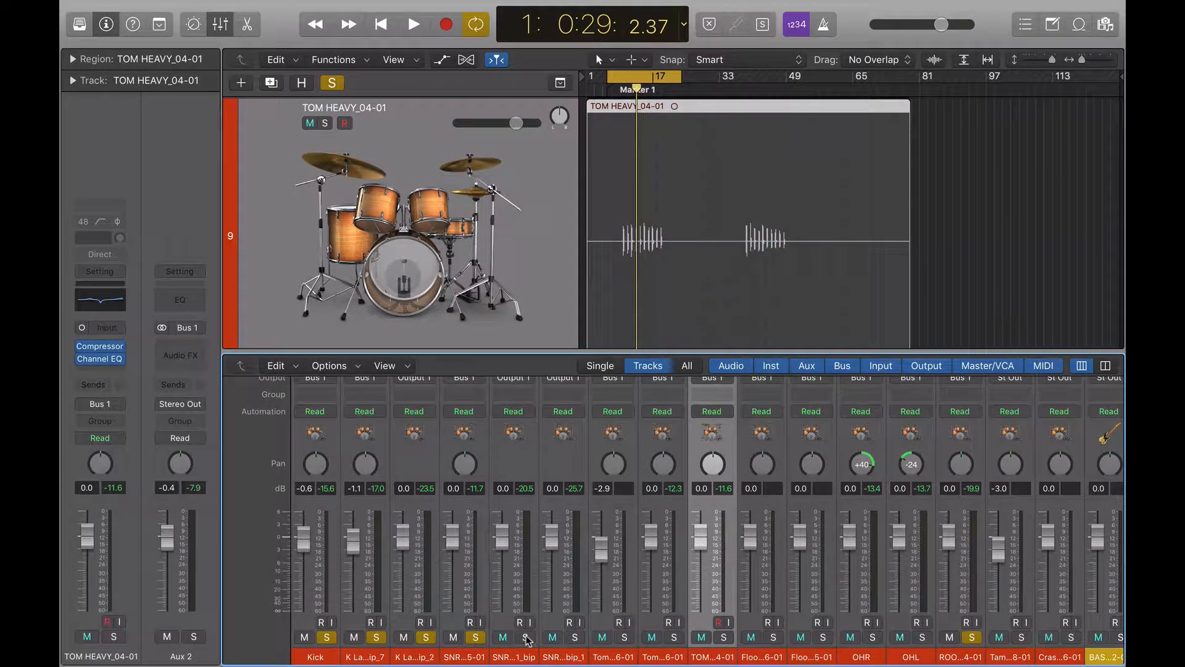
left_click(475, 637)
left_click(403, 637)
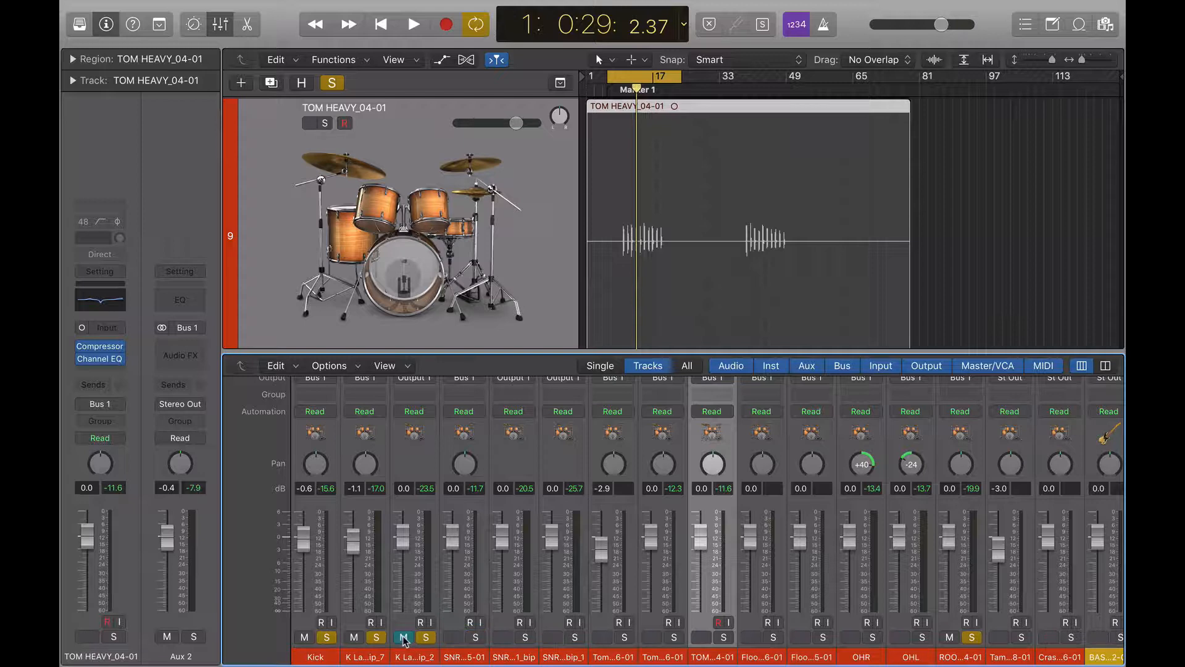
left_click(376, 637)
left_click(403, 637)
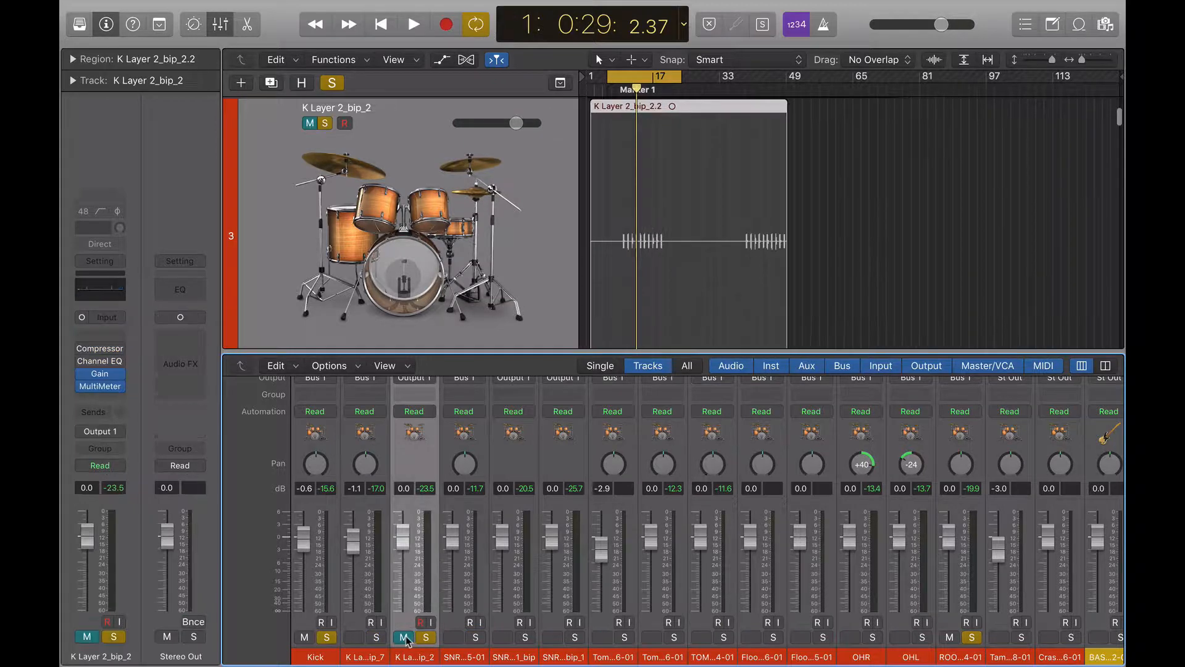
left_click(425, 638)
left_click(326, 638)
left_click(326, 638)
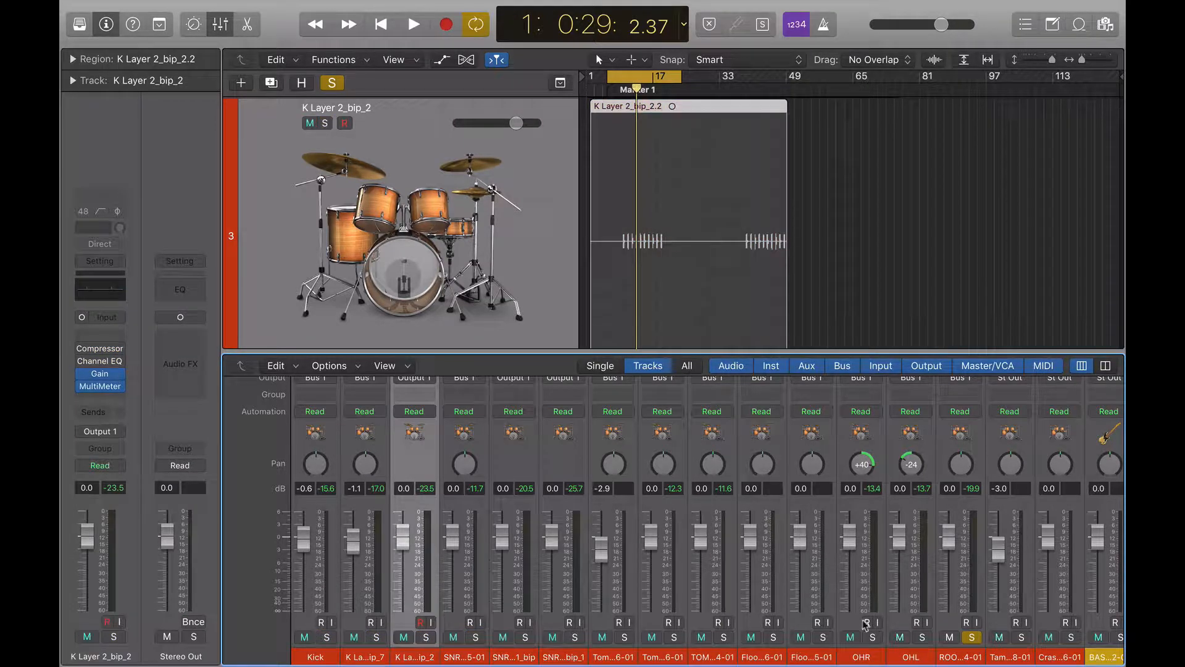
Listen to the soloed ROOM_04-01 track, select it, and stop playback
scroll(746, 231, "down", 3)
scroll(746, 232, "down", 10)
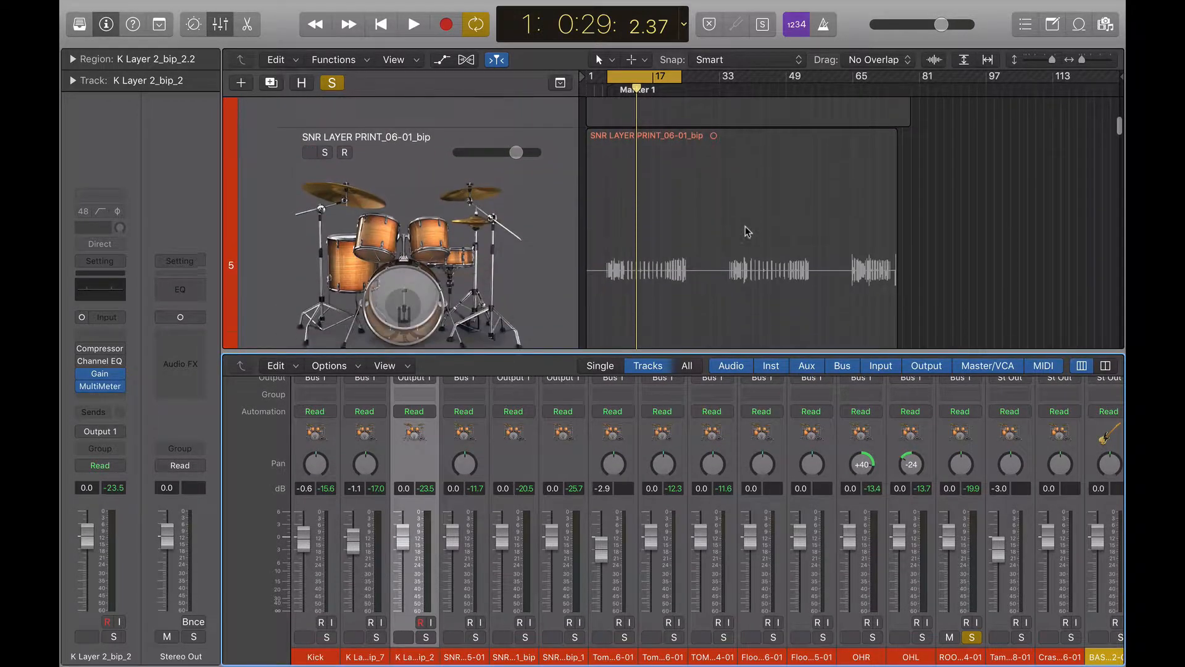
scroll(747, 232, "down", 8)
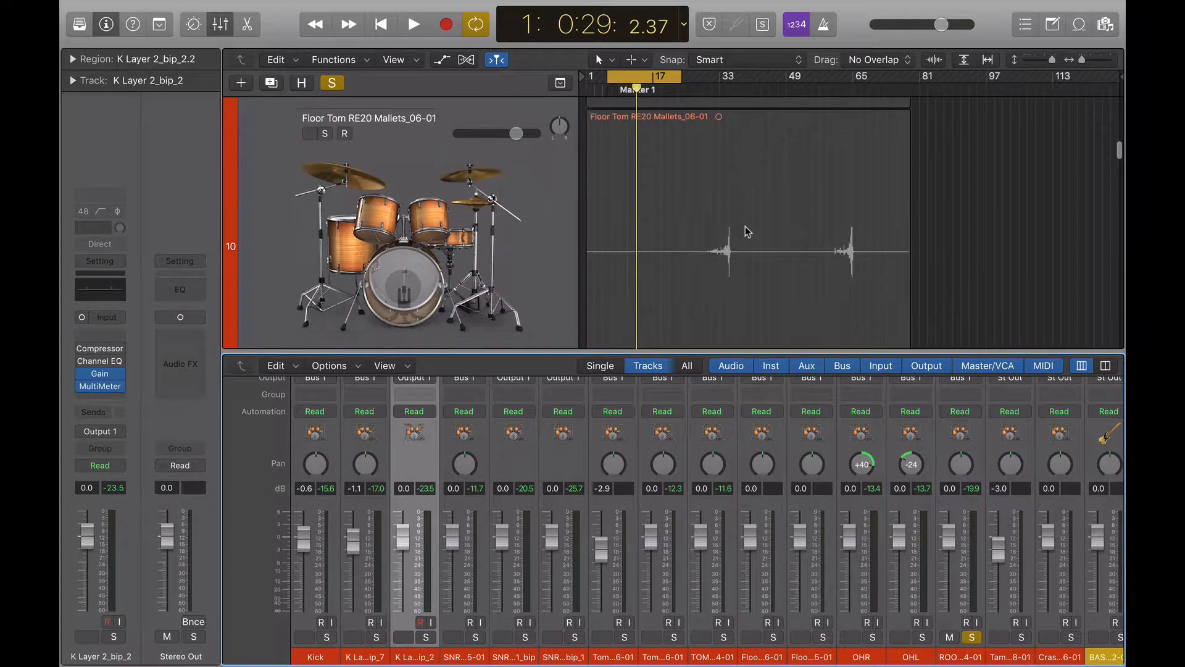
scroll(746, 226, "down", 2)
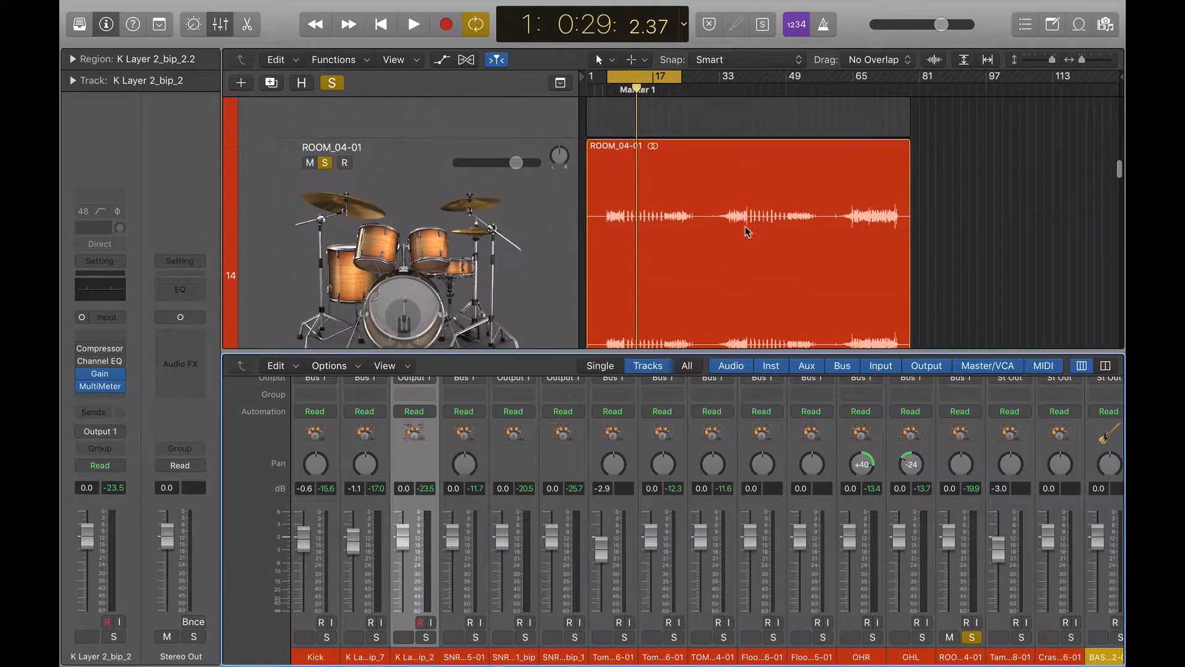
key("space")
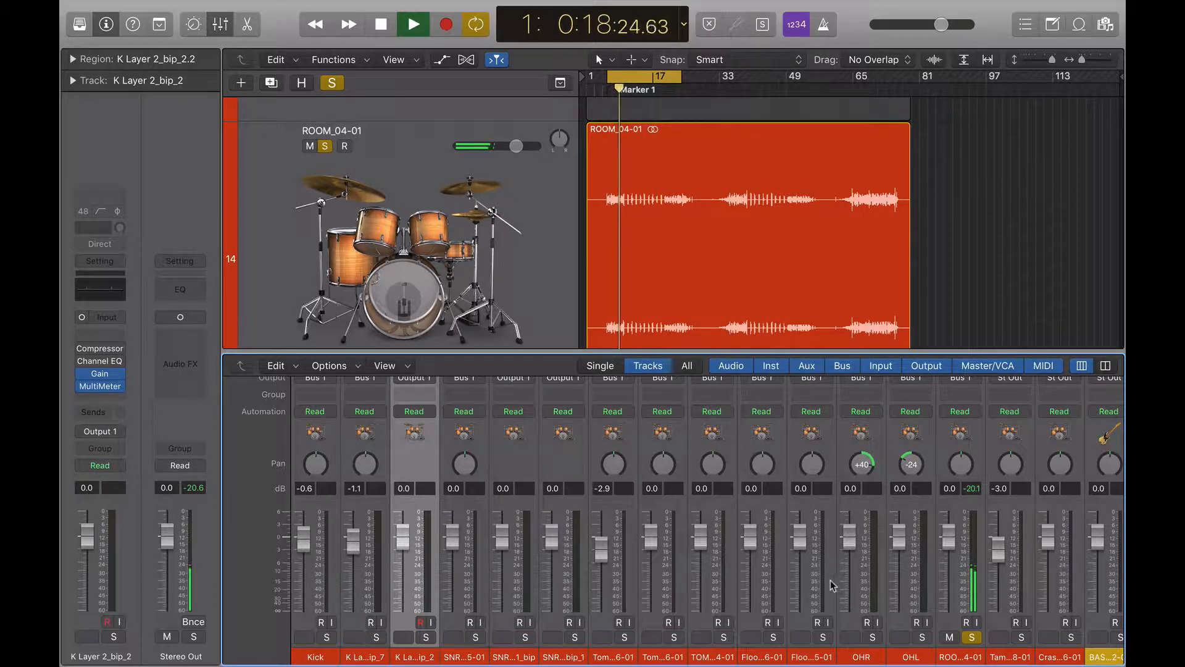
left_click(543, 250)
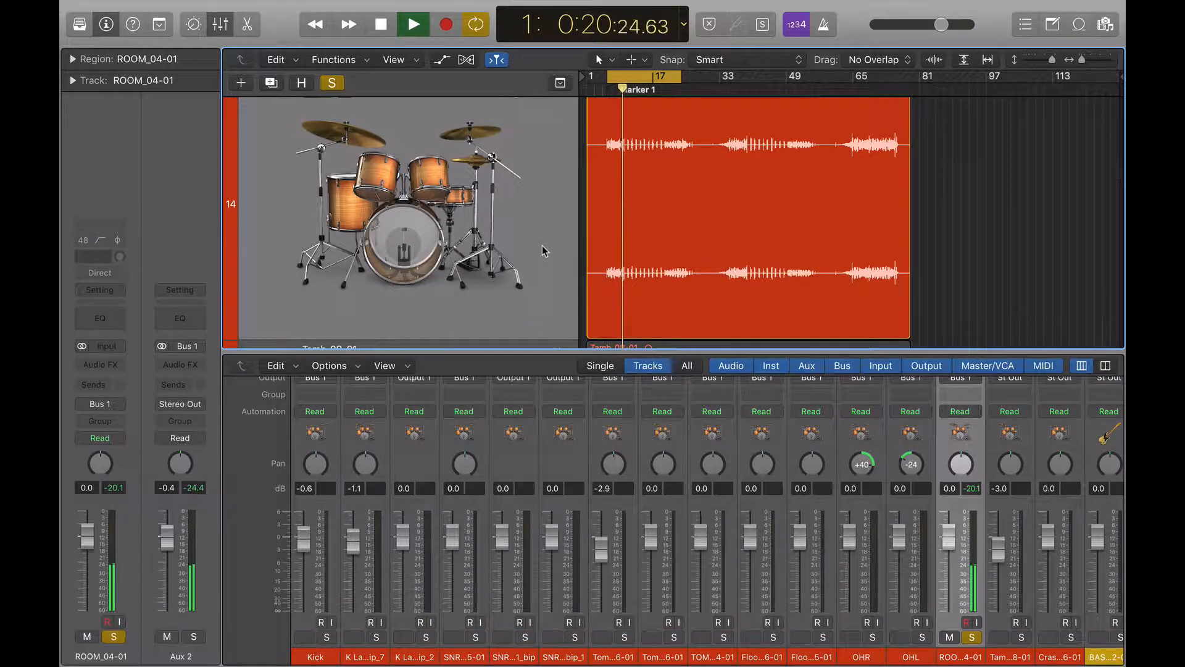
key("space")
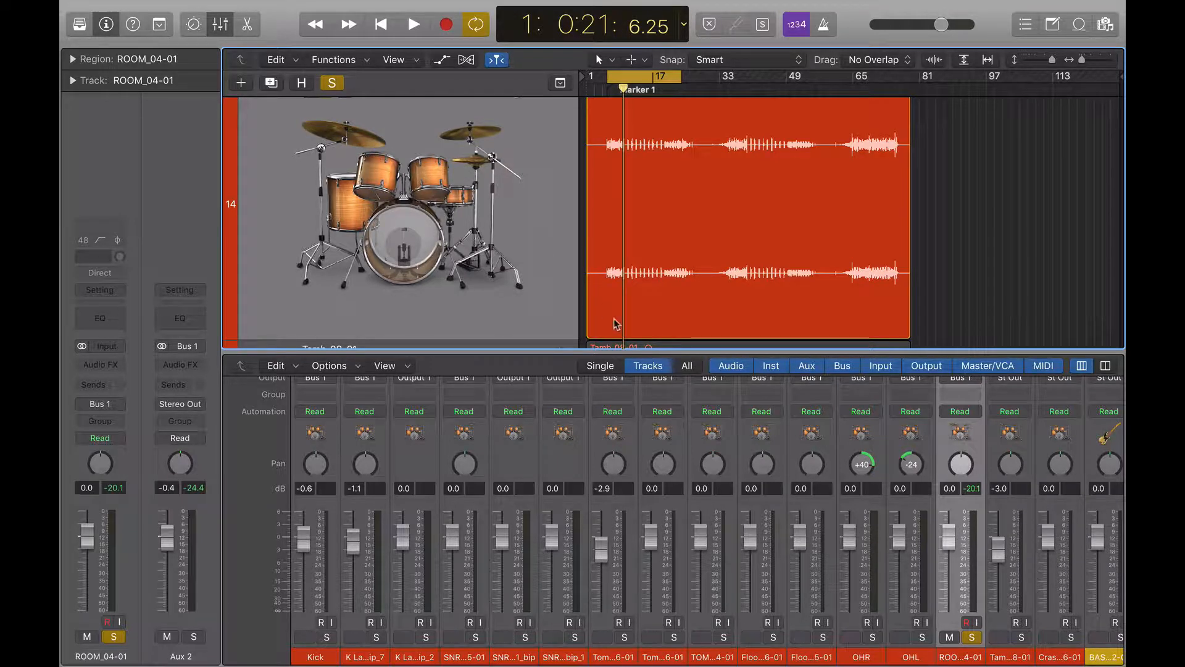
Solo the OHL, OHR, floor tom and tom channels alongside ROOM_04-01
left_click(923, 638)
left_click(872, 638)
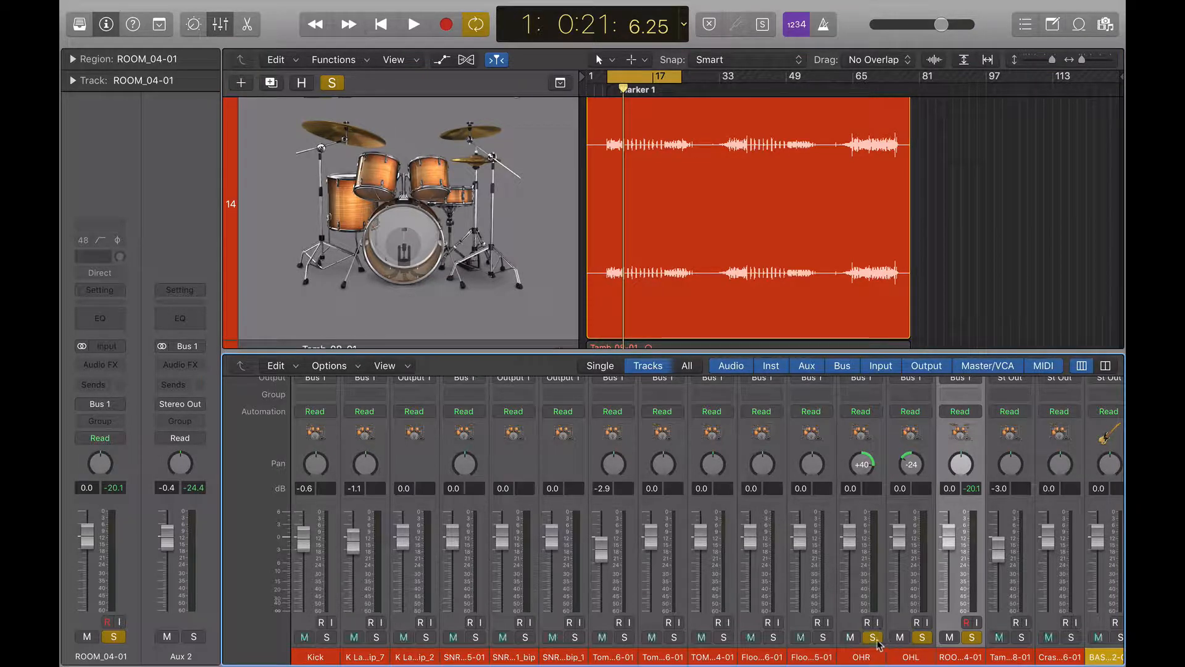
left_click(823, 637)
left_click(773, 637)
left_click(725, 637)
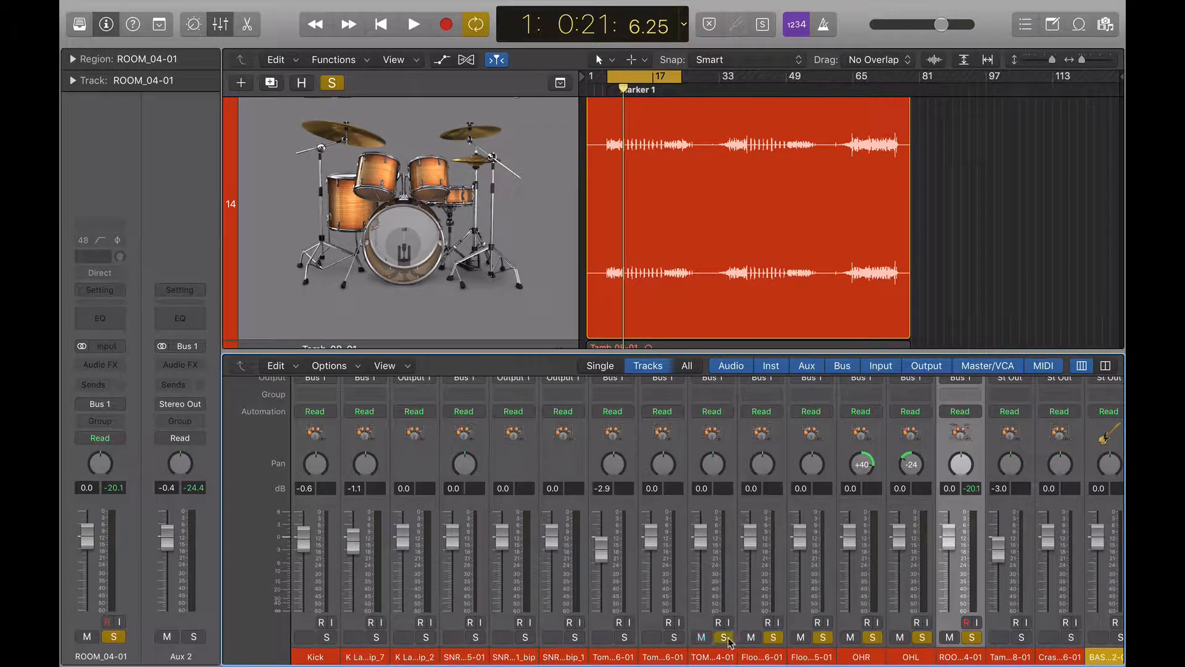
left_click(675, 637)
left_click(624, 637)
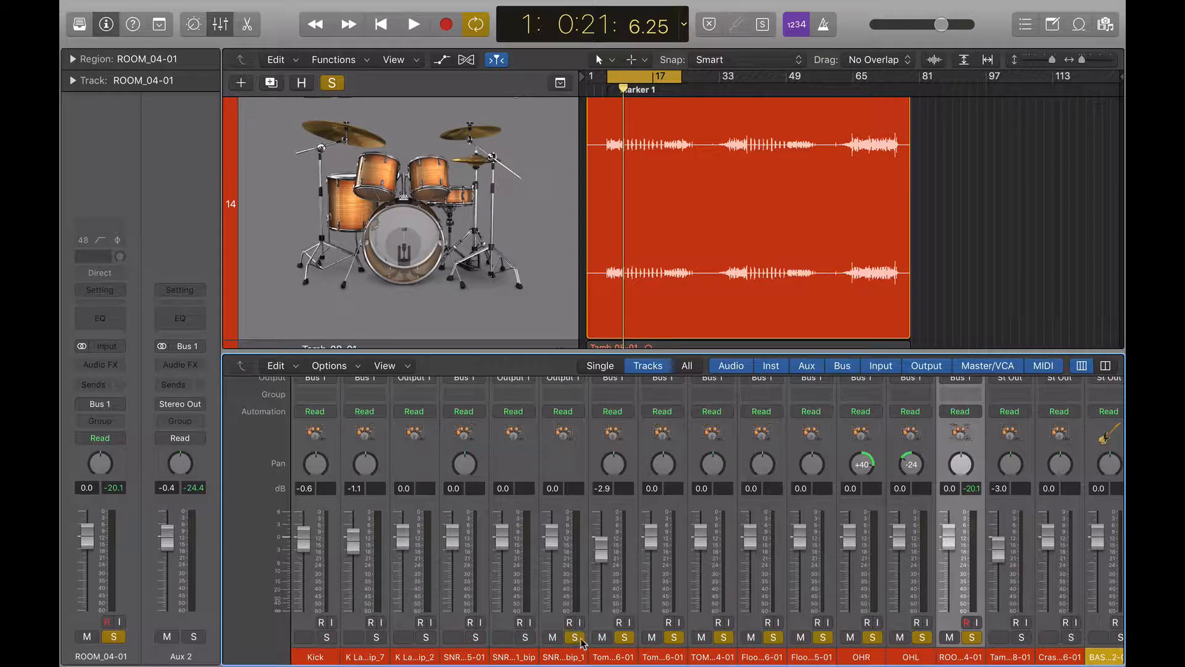
Solo the snare, snare layer, kick layer and Kick channels so the whole drum kit is soloed
left_click(525, 637)
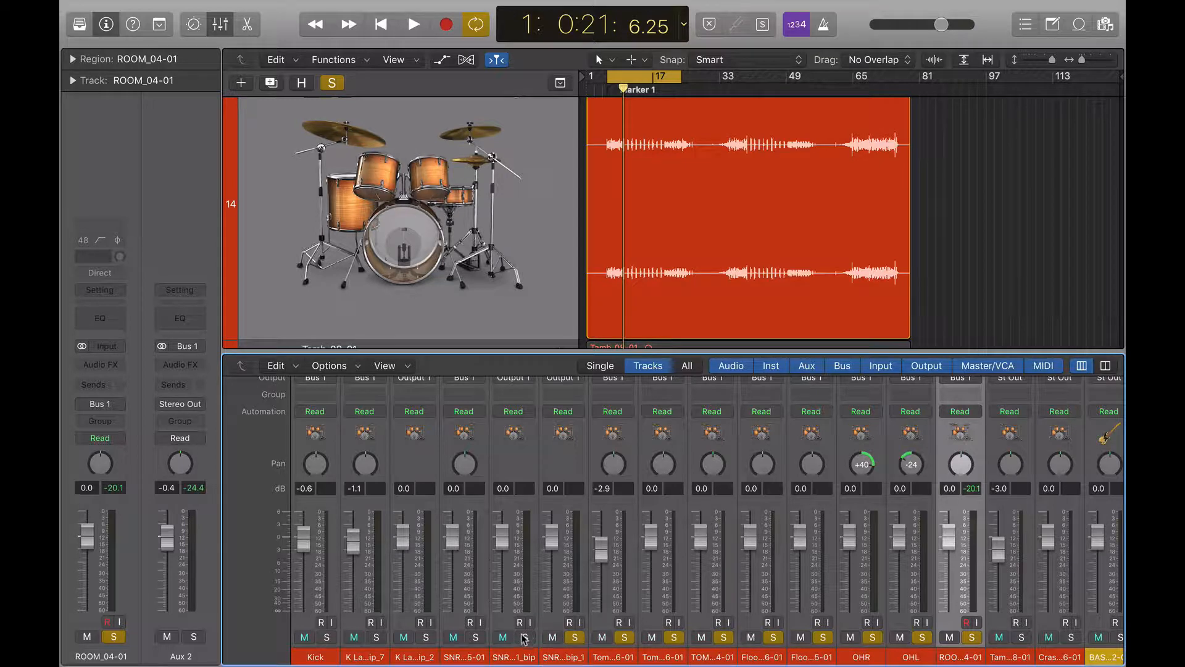
left_click(426, 637)
left_click(327, 637)
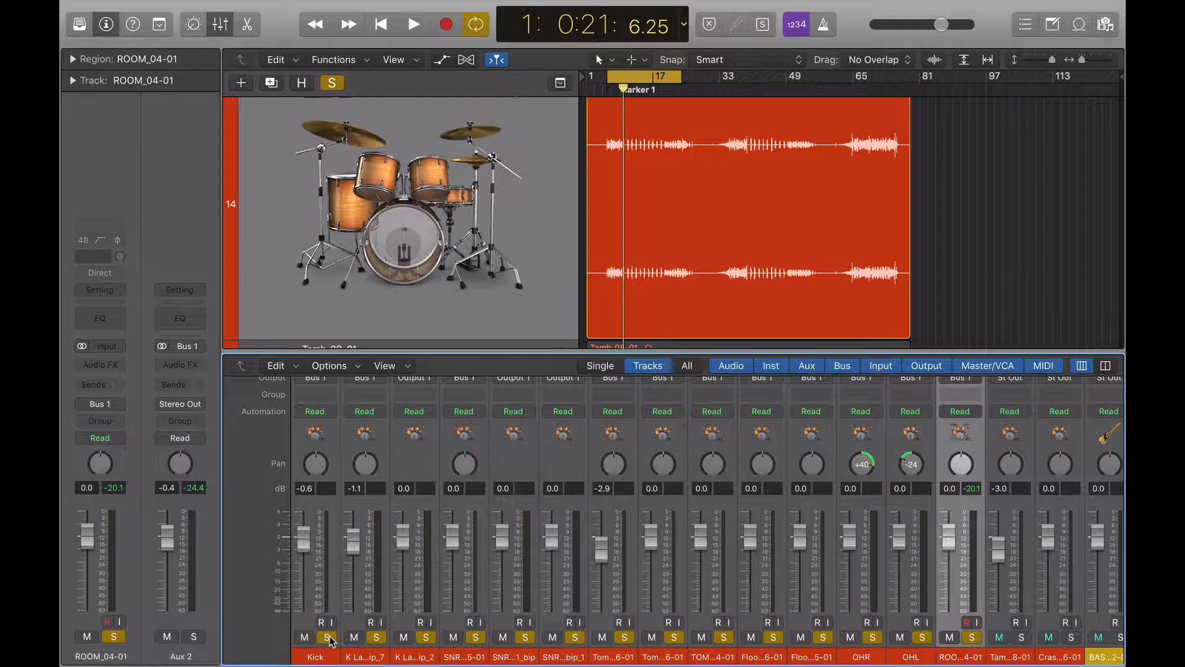
Play the whole drum kit without and with the ROOM_04-01 channel soloed, and stop playback
key("space")
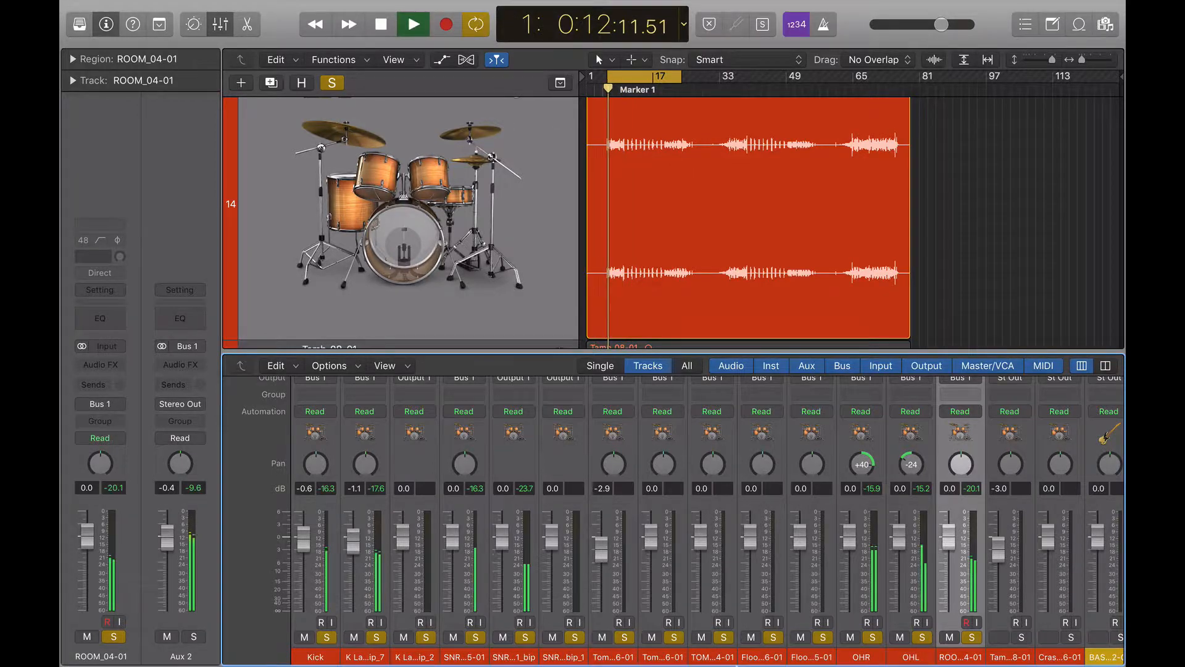
left_click(973, 637)
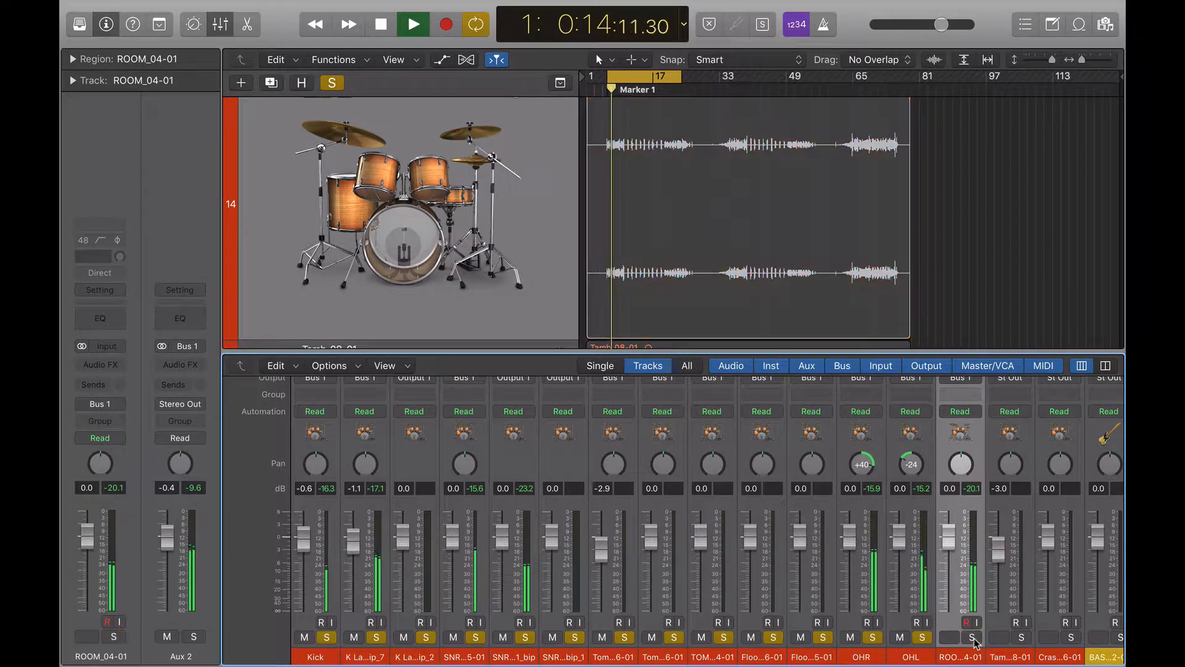
left_click(973, 638)
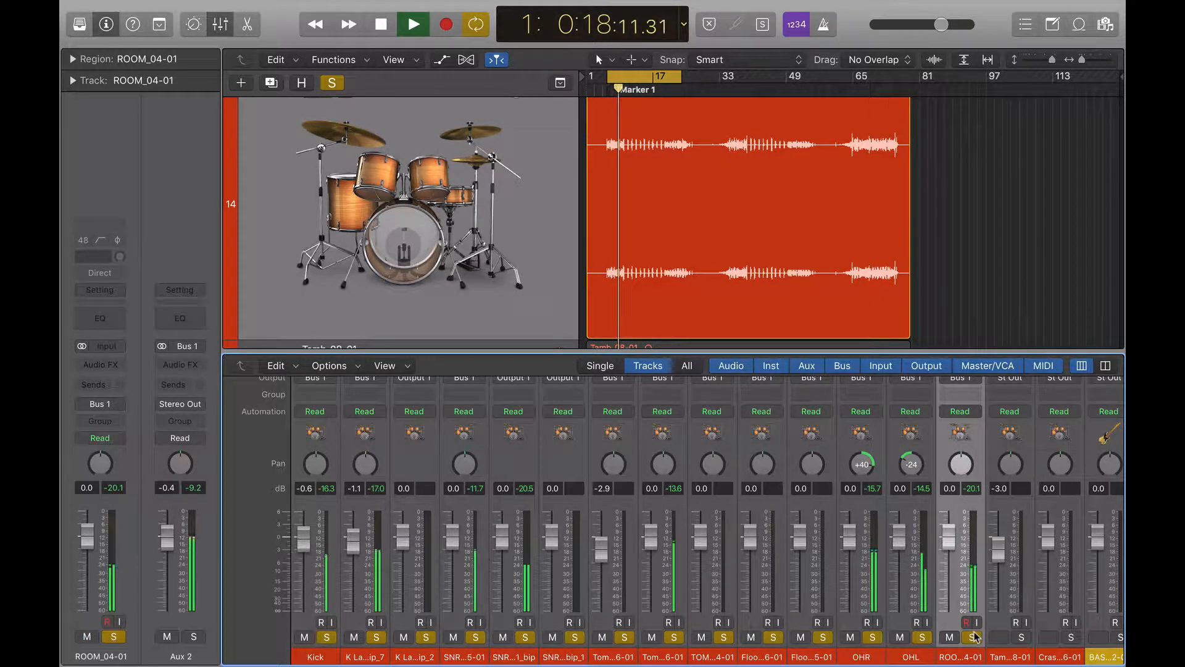
key("space")
Remove the solo from the OHL, OHR, floor tom and tom channels
left_click(922, 638)
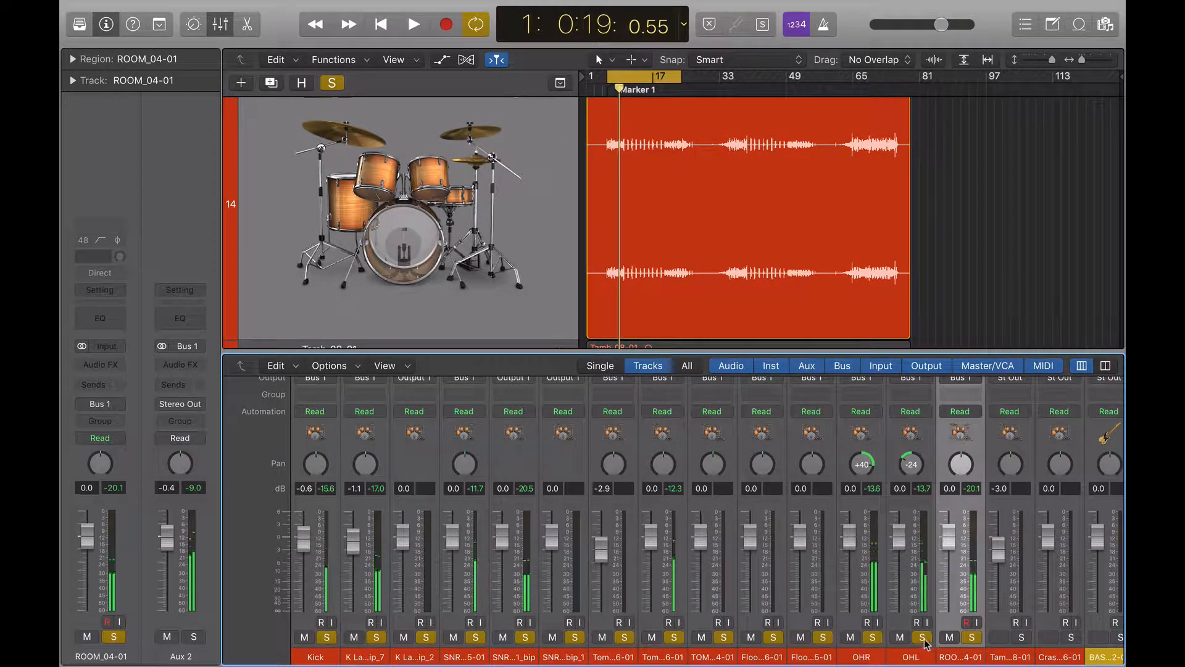
left_click(873, 637)
left_click(823, 637)
left_click(773, 638)
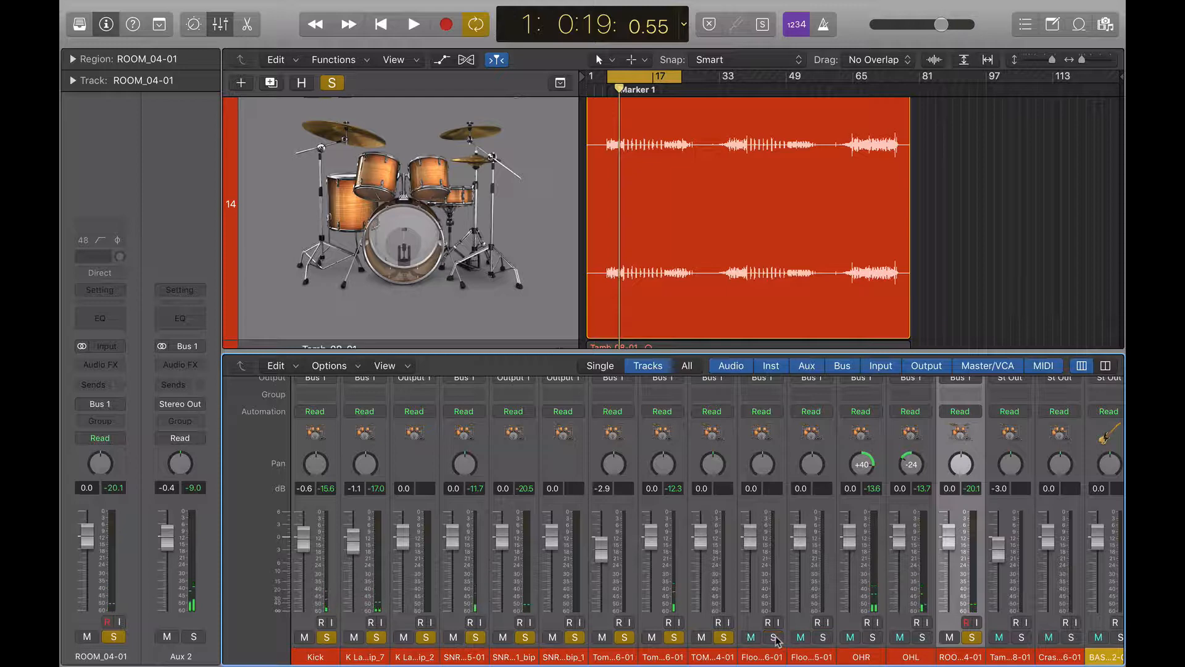
left_click(724, 638)
left_click(624, 637)
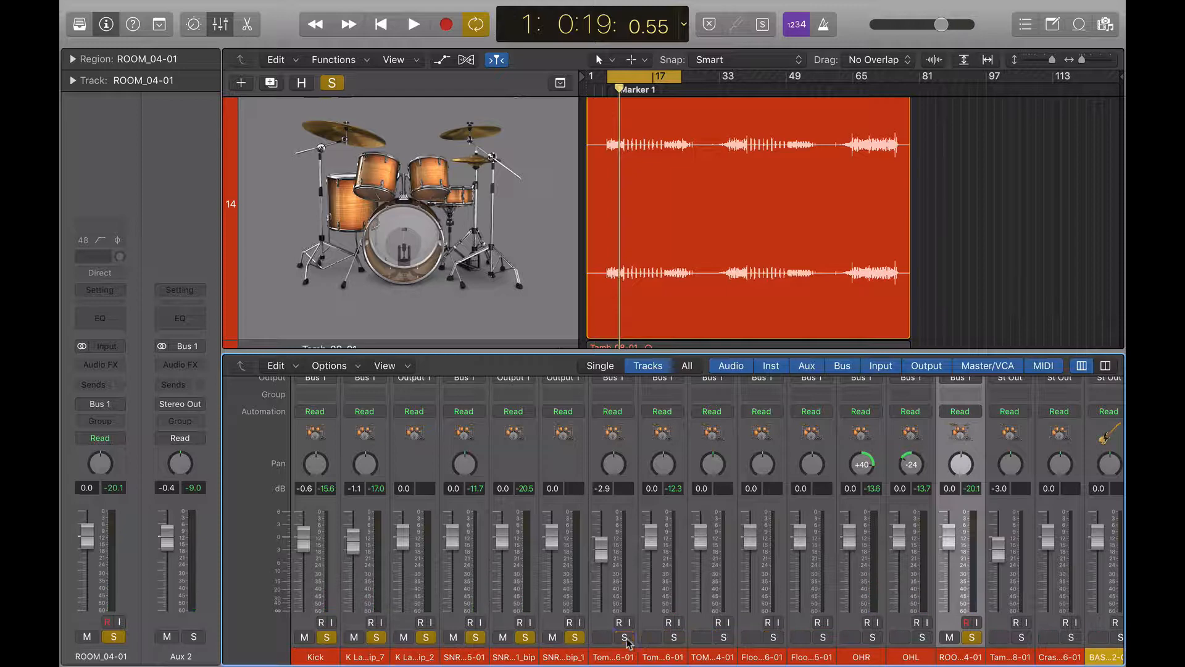
Remove the solo from the snare, snare layer, kick layer and Kick channels so only ROOM_04-01 stays soloed
left_click(574, 638)
left_click(524, 637)
left_click(476, 637)
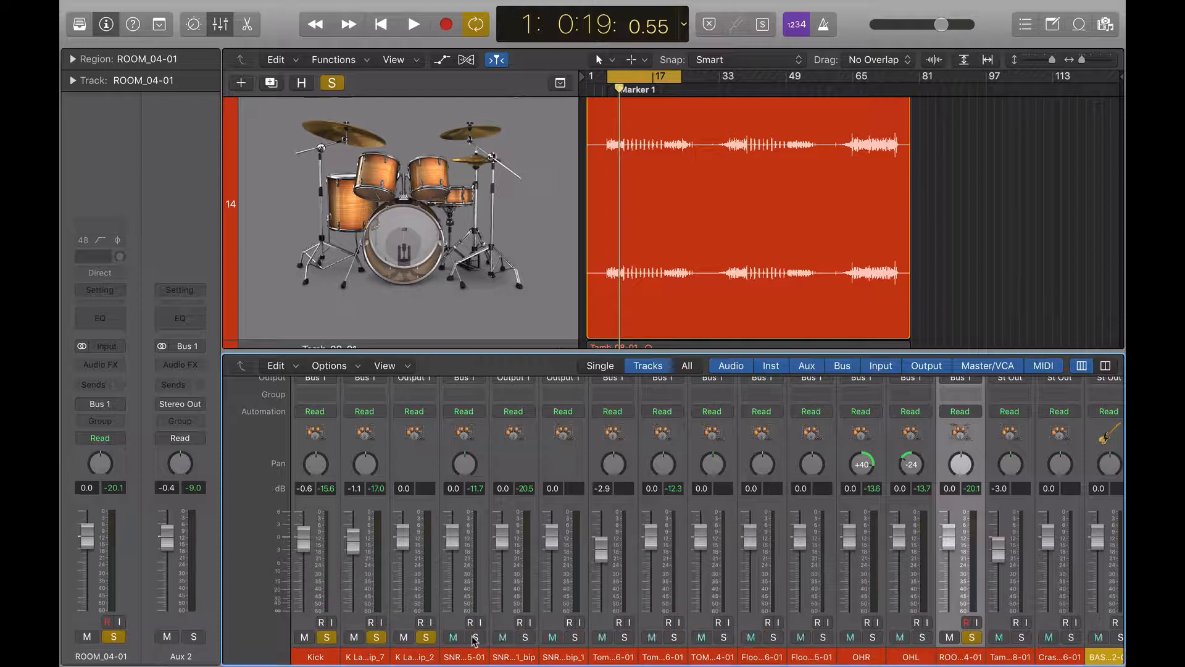
left_click(376, 637)
left_click(327, 637)
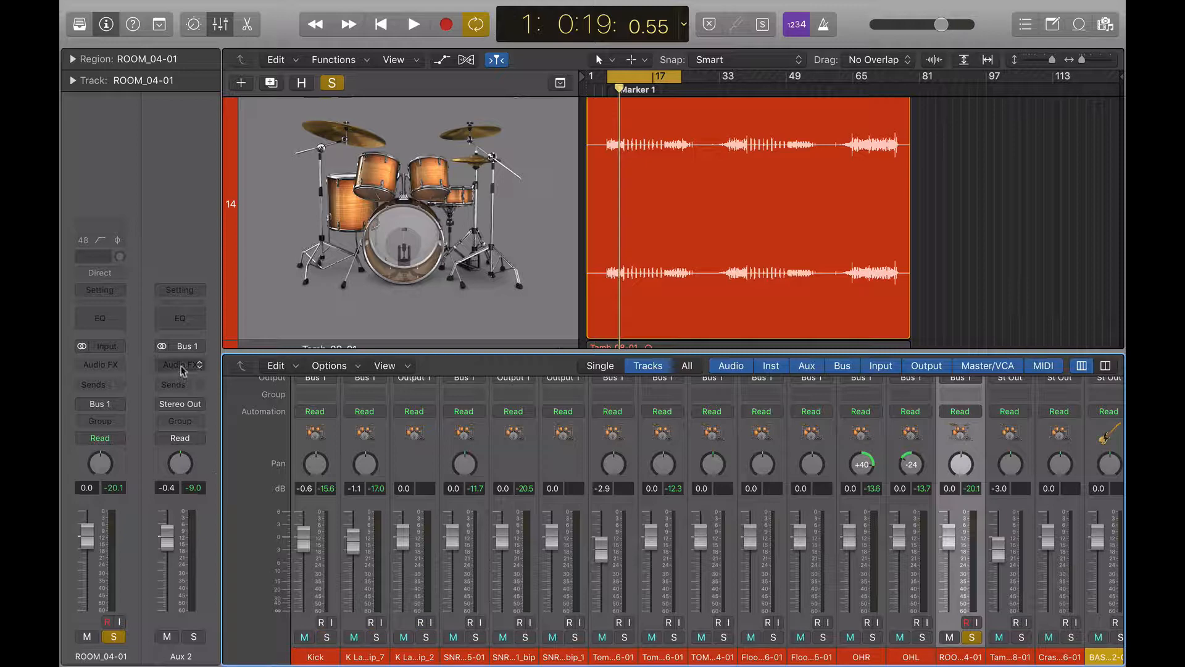
Insert a Channel EQ on the ROOM_04-01 channel and close the plug-in window
left_click(106, 327)
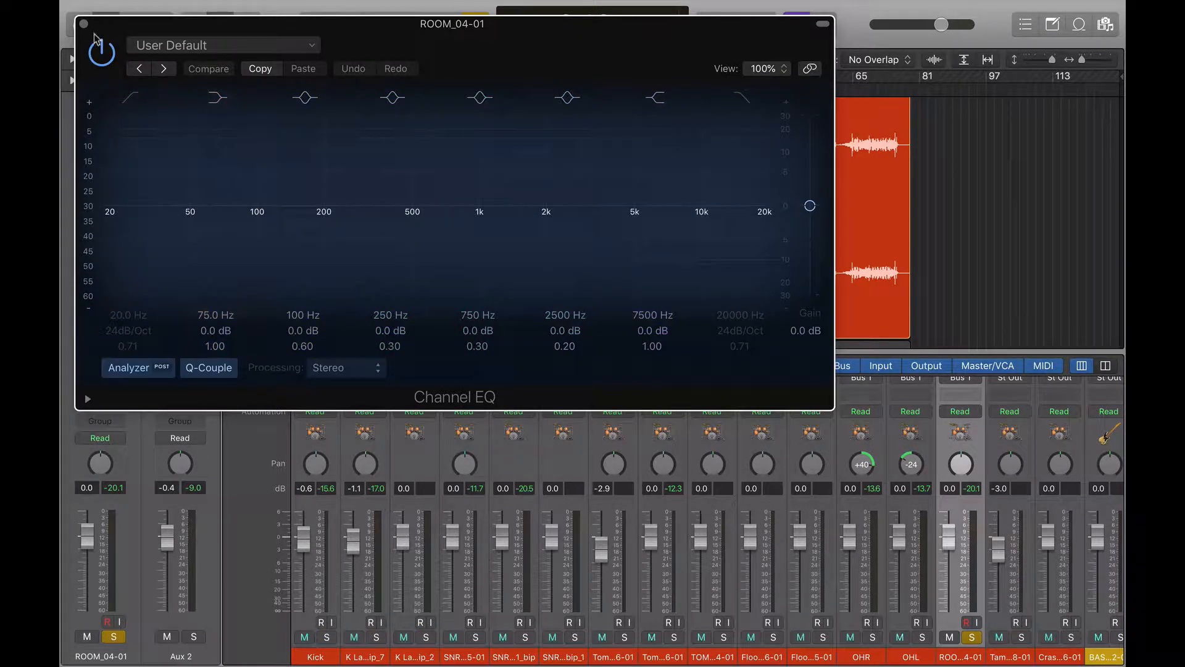
left_click(83, 24)
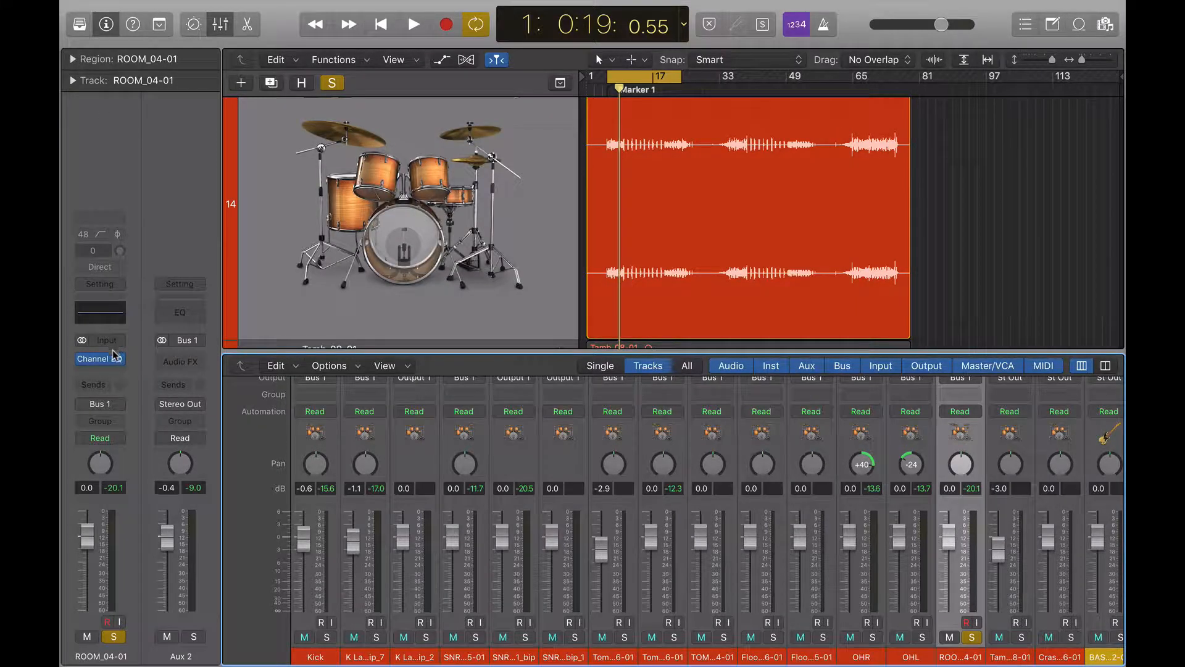
Bypass the Channel EQ on ROOM_04-01 and insert the Waves Vitamin (s) plug-in in stereo after it
left_click(81, 359)
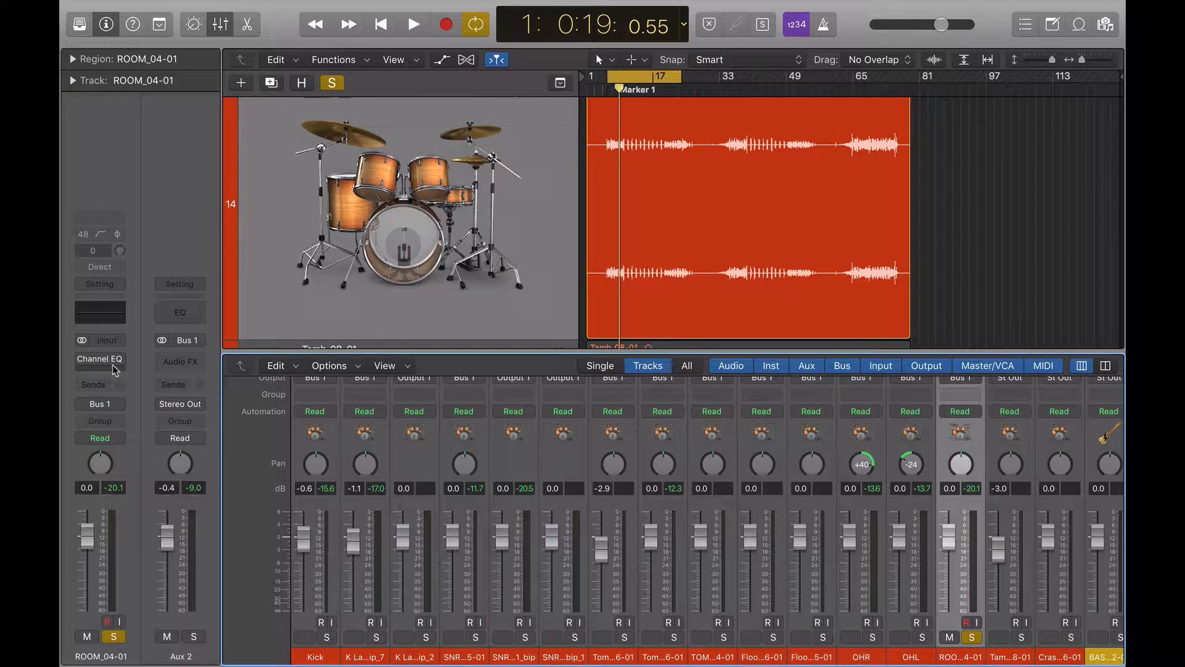
left_click(113, 369)
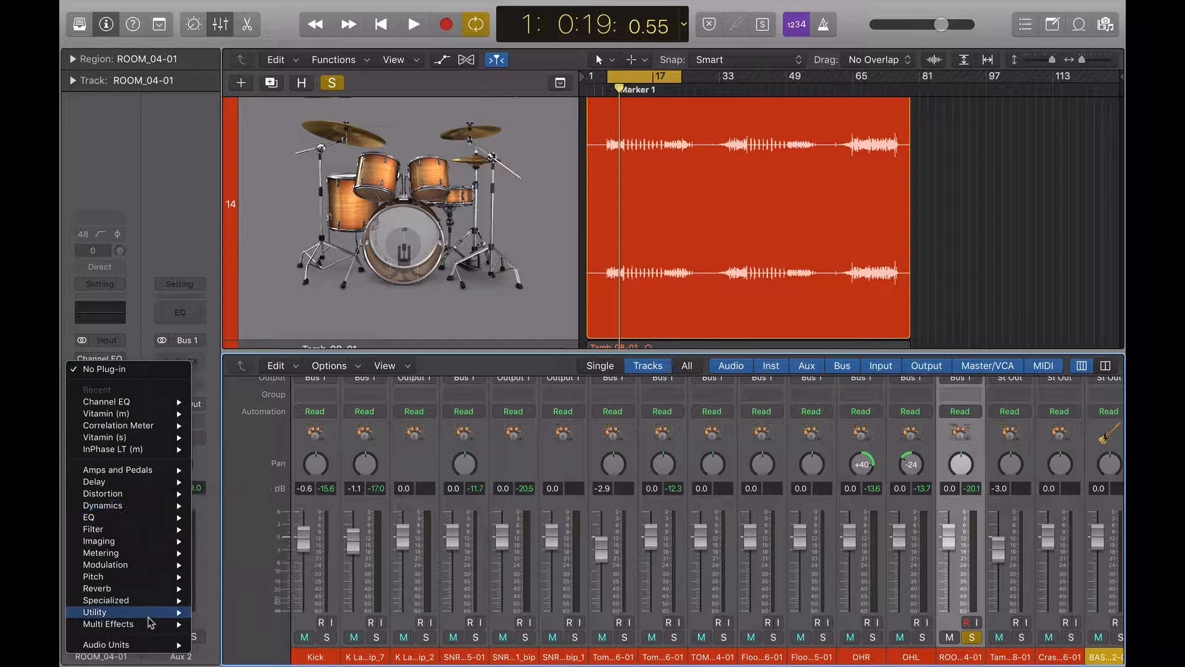
mouse_move(149, 643)
mouse_move(278, 654)
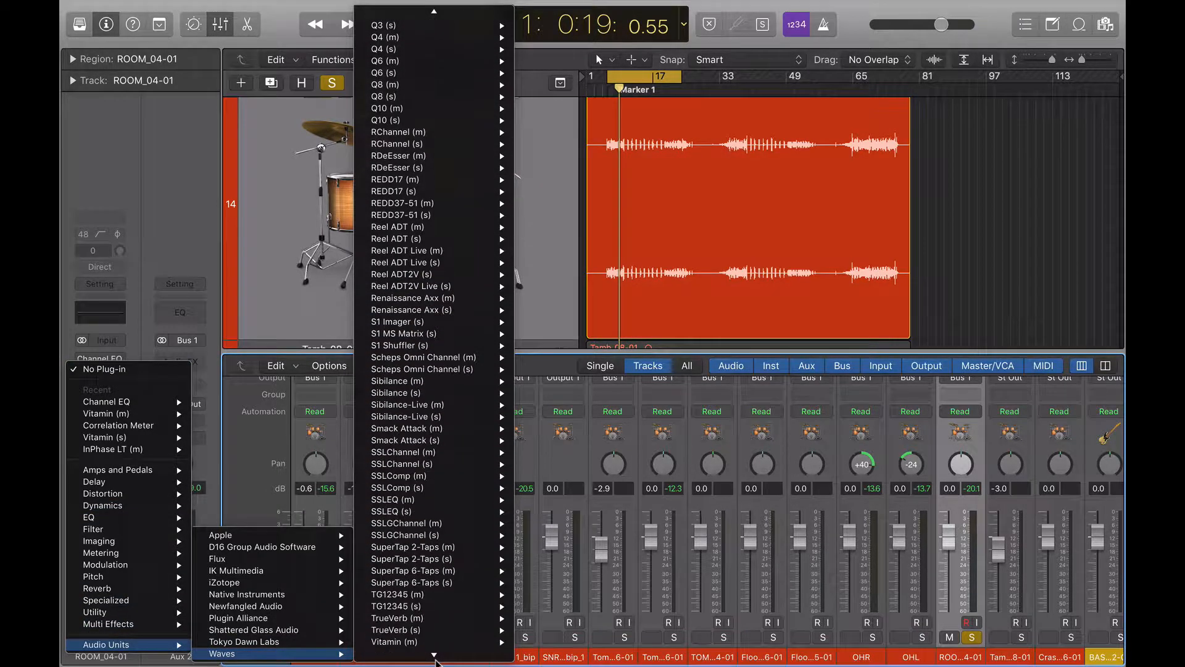
mouse_move(434, 583)
mouse_move(430, 539)
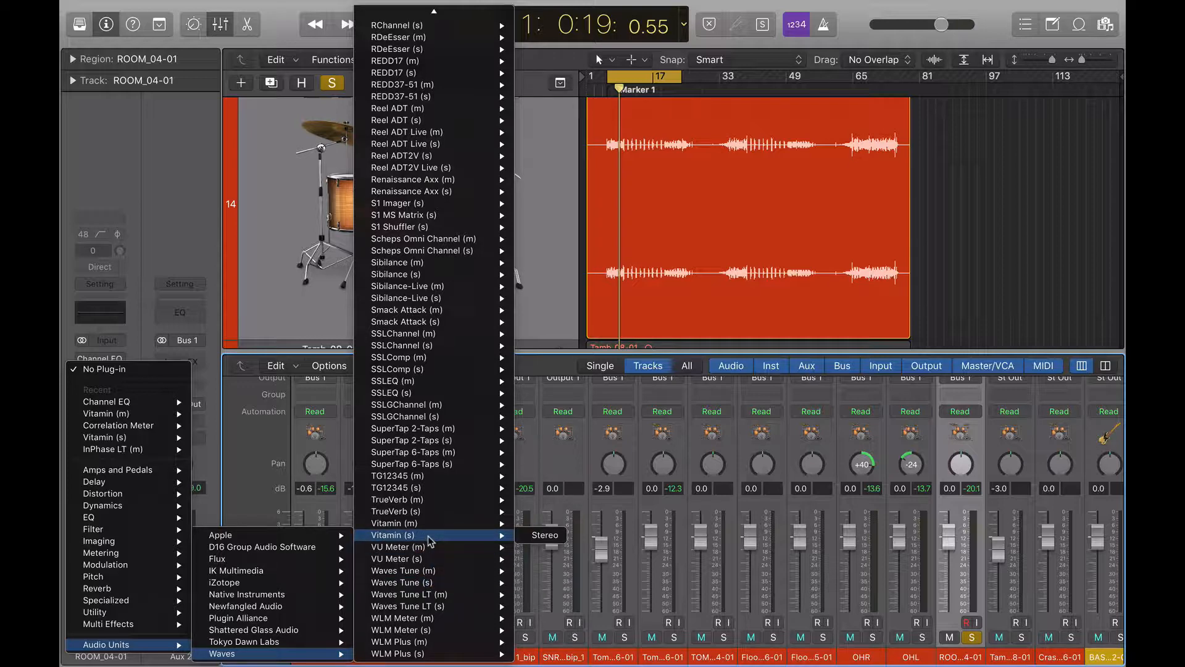
left_click(544, 535)
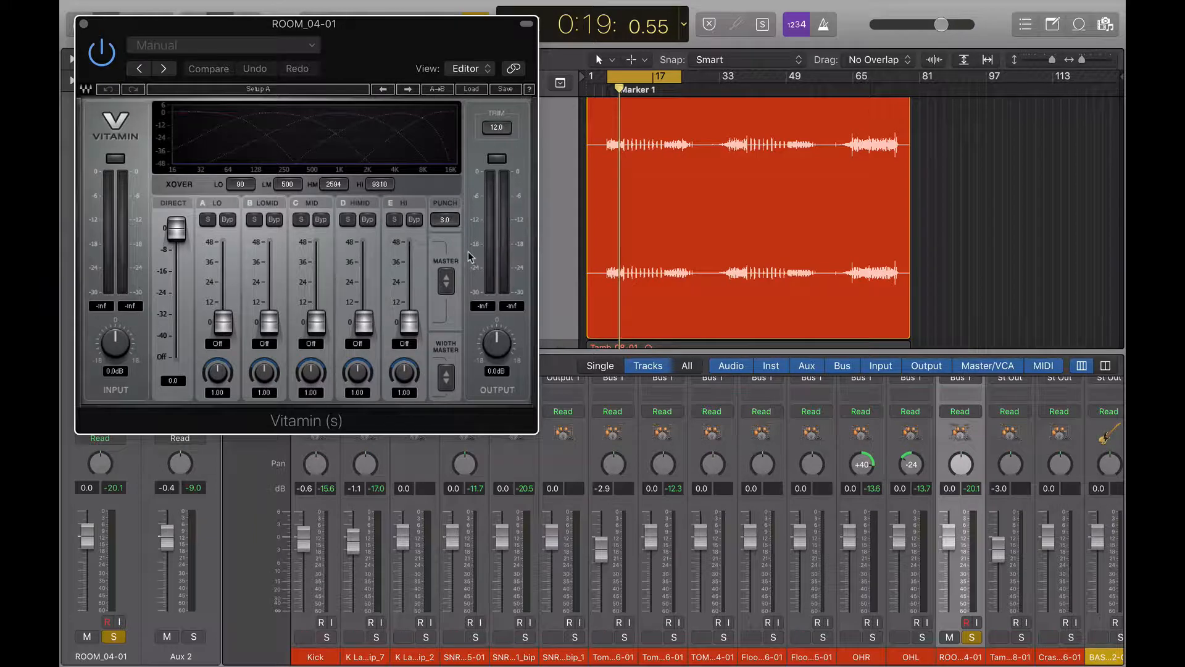
Play the room track while trying Vitamin's Direct fader, and return the fader to 0.0
left_click(177, 229)
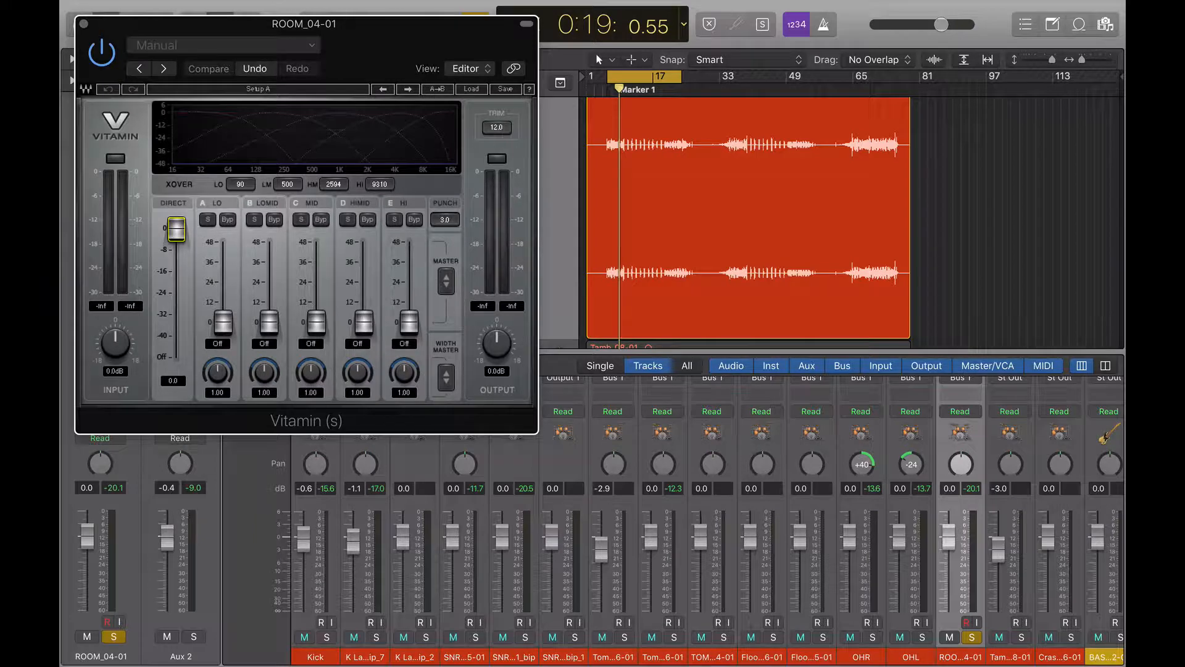
key("space")
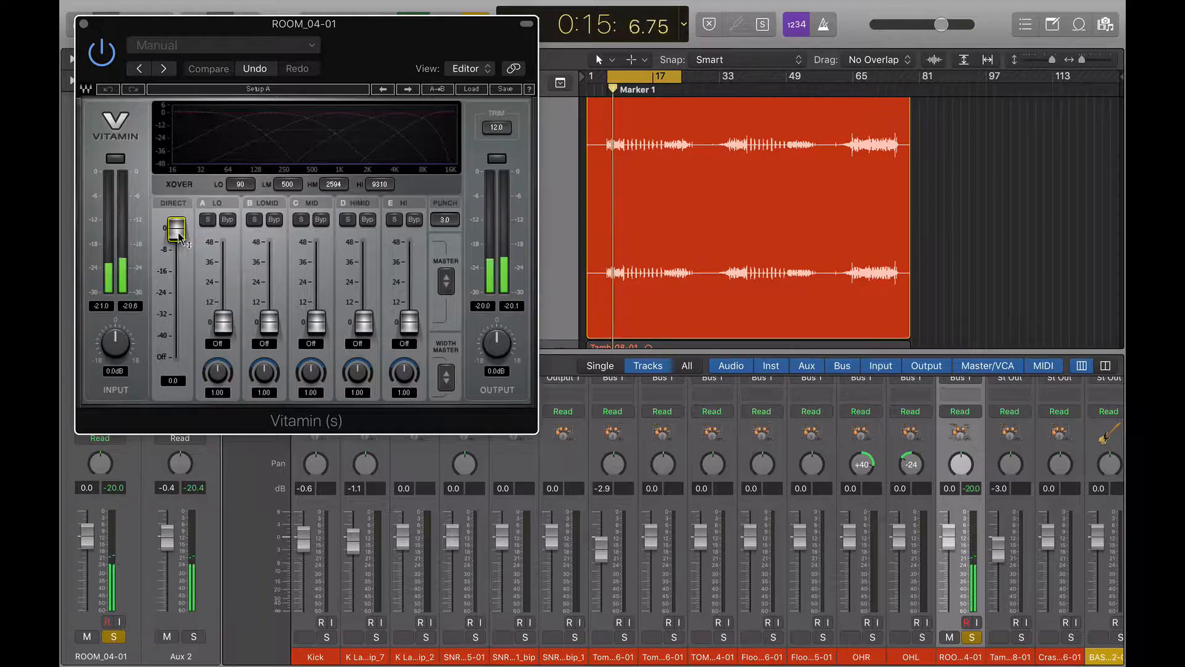
mouse_move(179, 237)
left_mouse_down()
mouse_move(178, 358)
mouse_move(178, 234)
left_mouse_up()
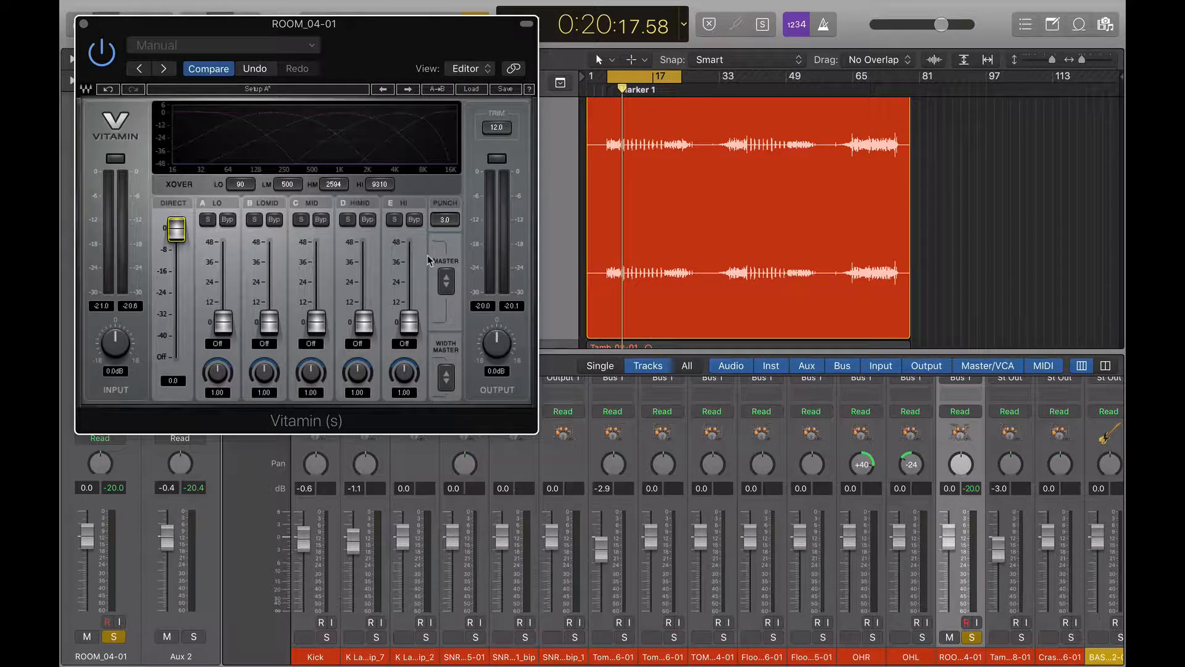
Set Vitamin's Punch to 0.0 and play the room track
left_click(446, 281)
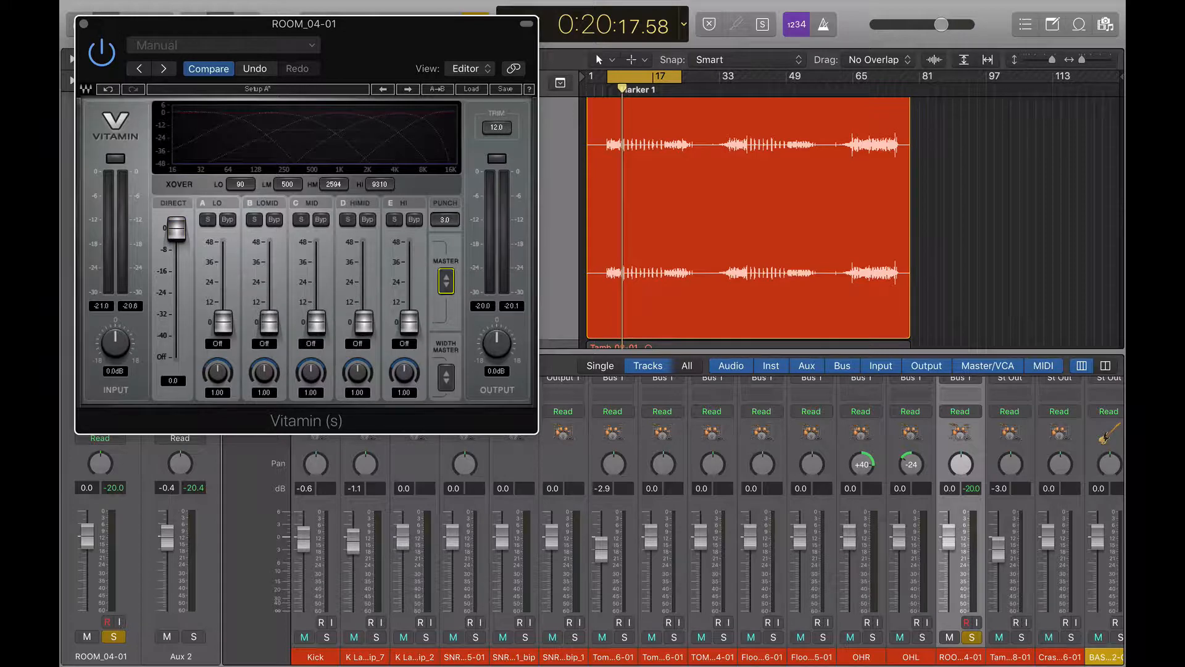
left_click(447, 378)
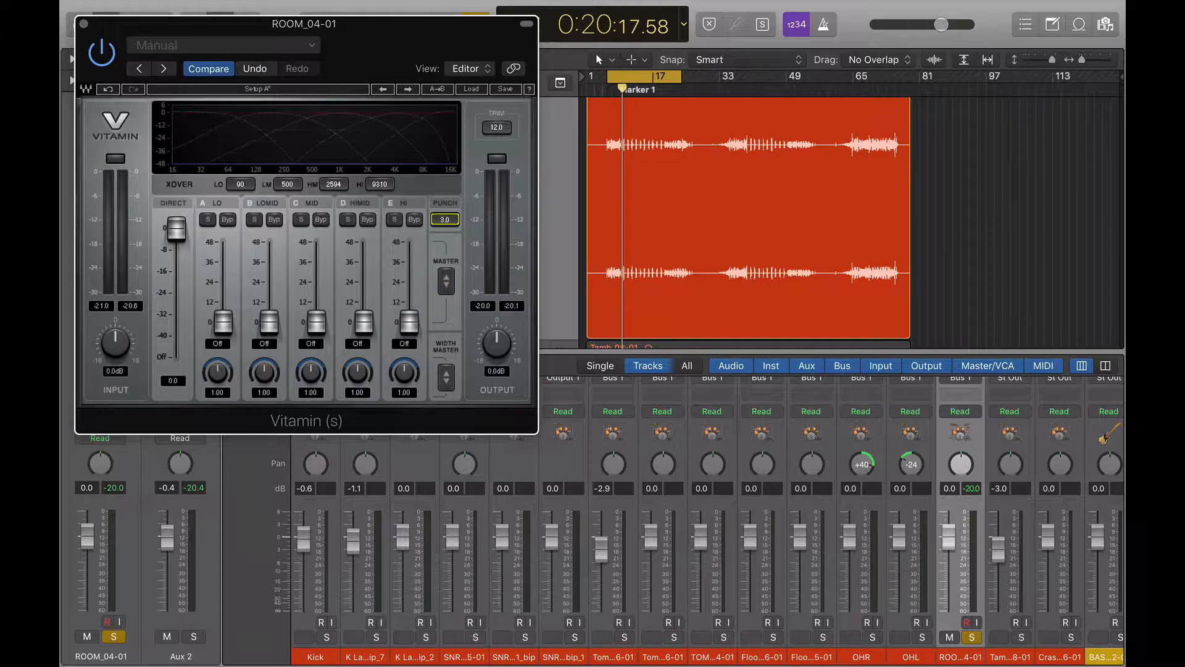
mouse_move(444, 219)
left_mouse_down()
mouse_move(445, 207)
mouse_move(452, 222)
left_mouse_up()
key("space")
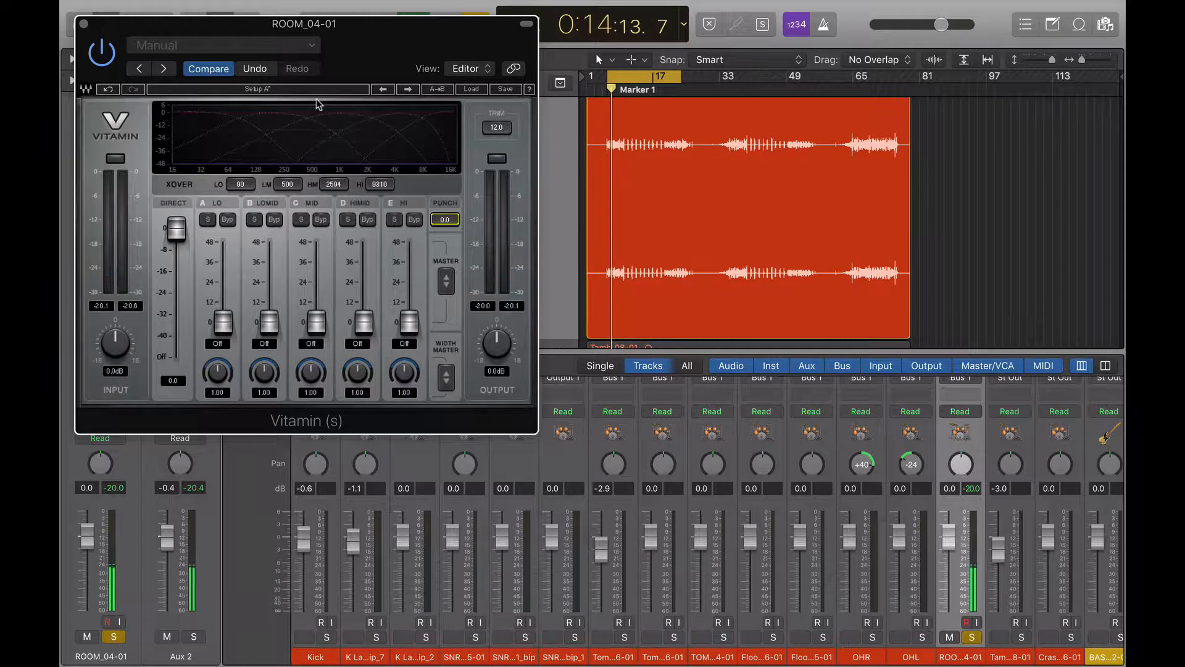
Load the factory preset Big Room Beat 3 in Vitamin
left_click(311, 47)
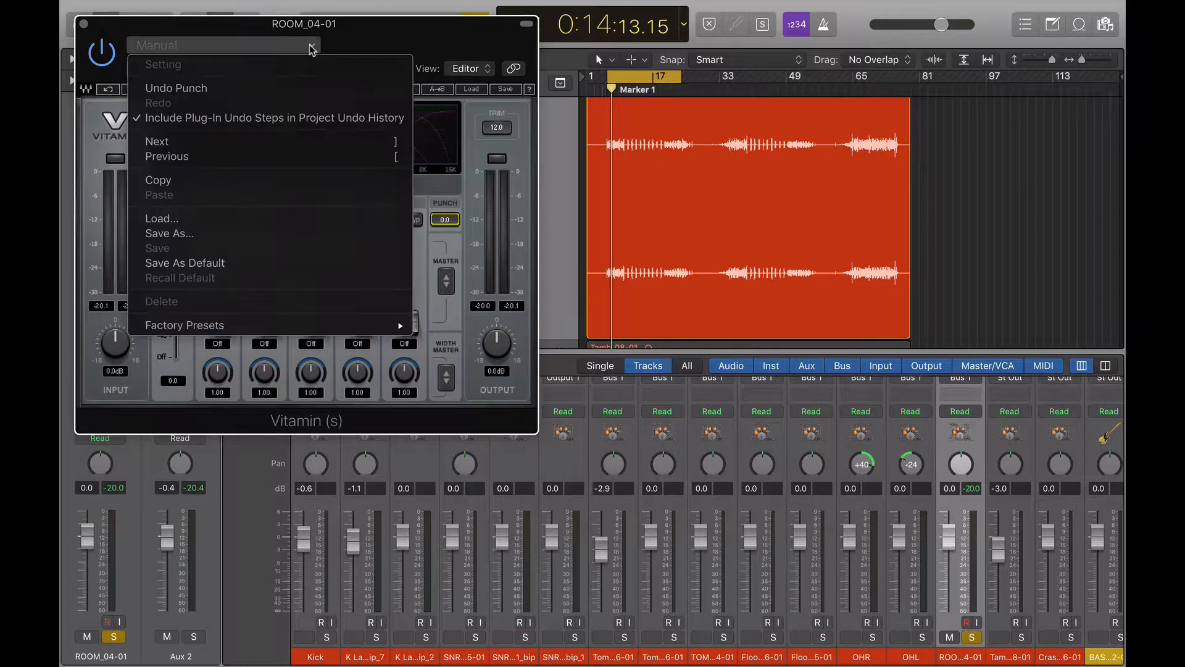
mouse_move(338, 333)
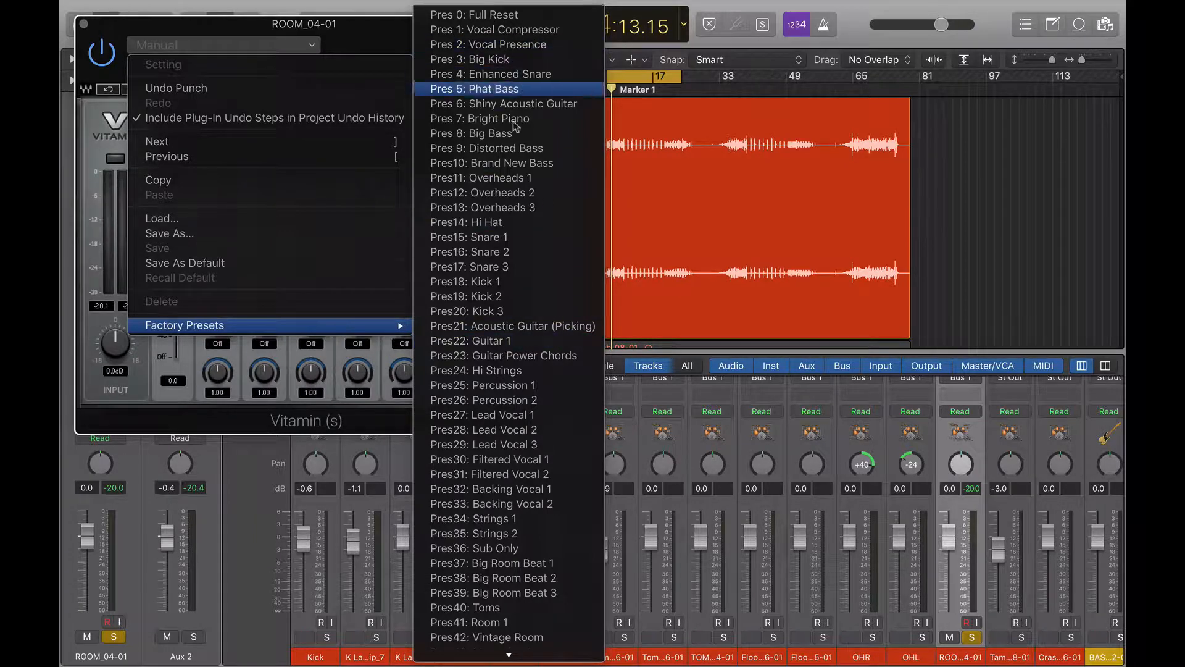
left_click(503, 594)
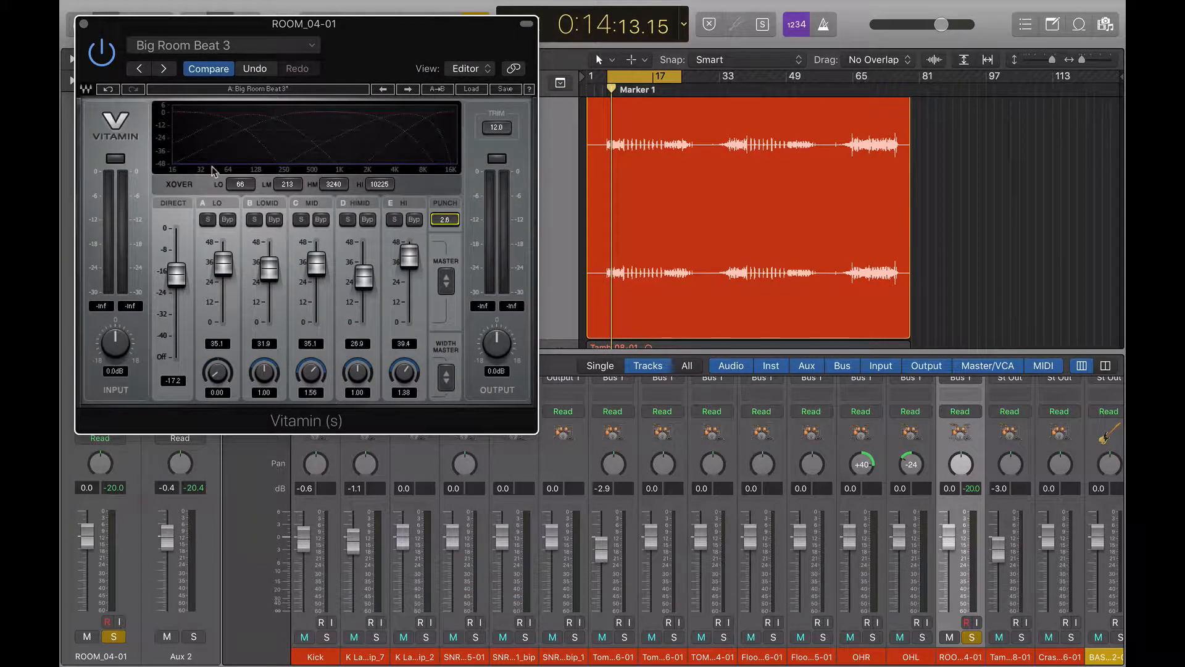
Play the room track with Vitamin bypassed and active to compare the preset with the unprocessed sound
left_click(103, 60)
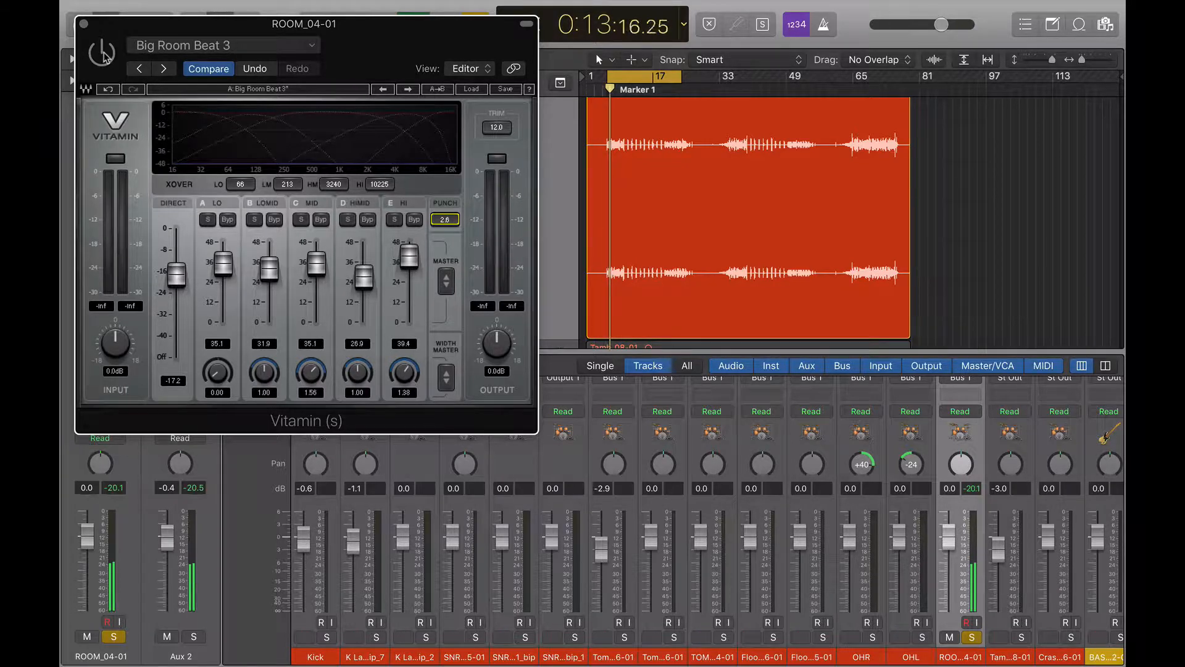
left_click(103, 53)
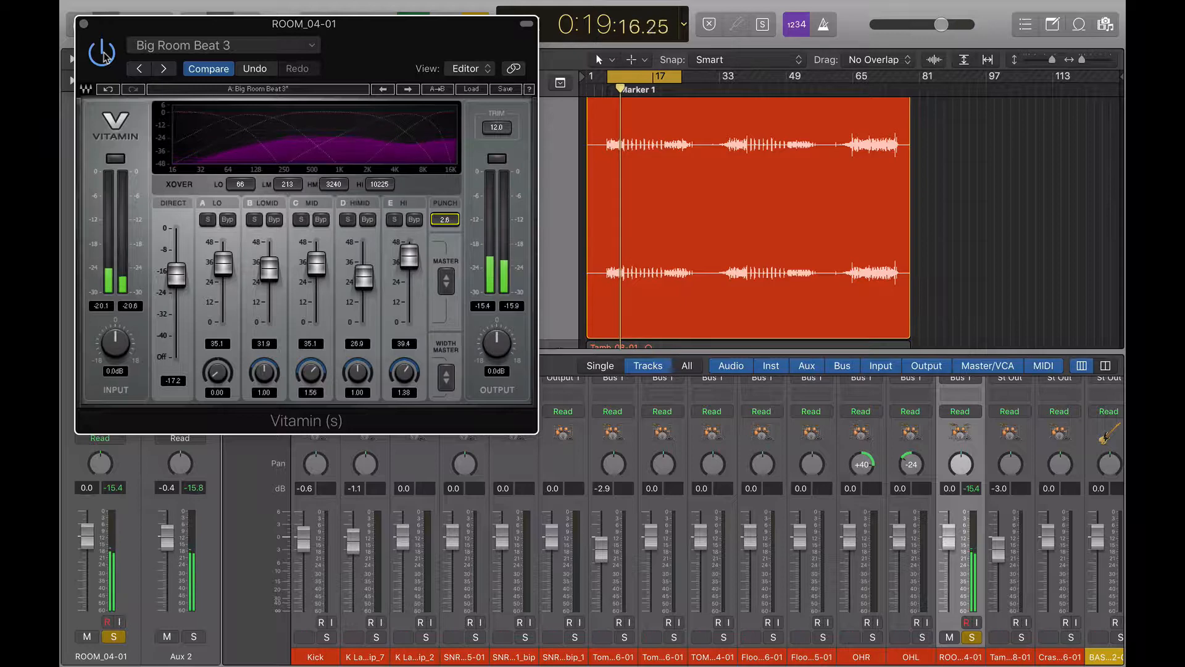
left_click(102, 53)
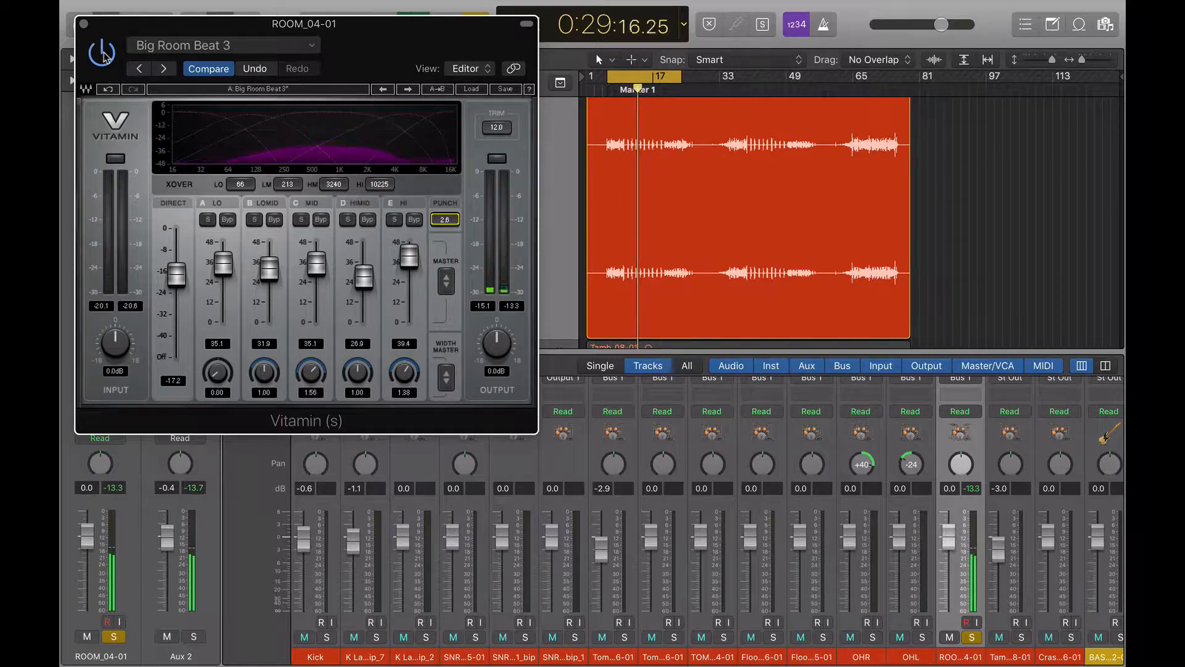
Move the Vitamin window aside and insert a Correlation Meter after Vitamin on the ROOM_04-01 channel
left_click_drag(302, 24, 871, 21)
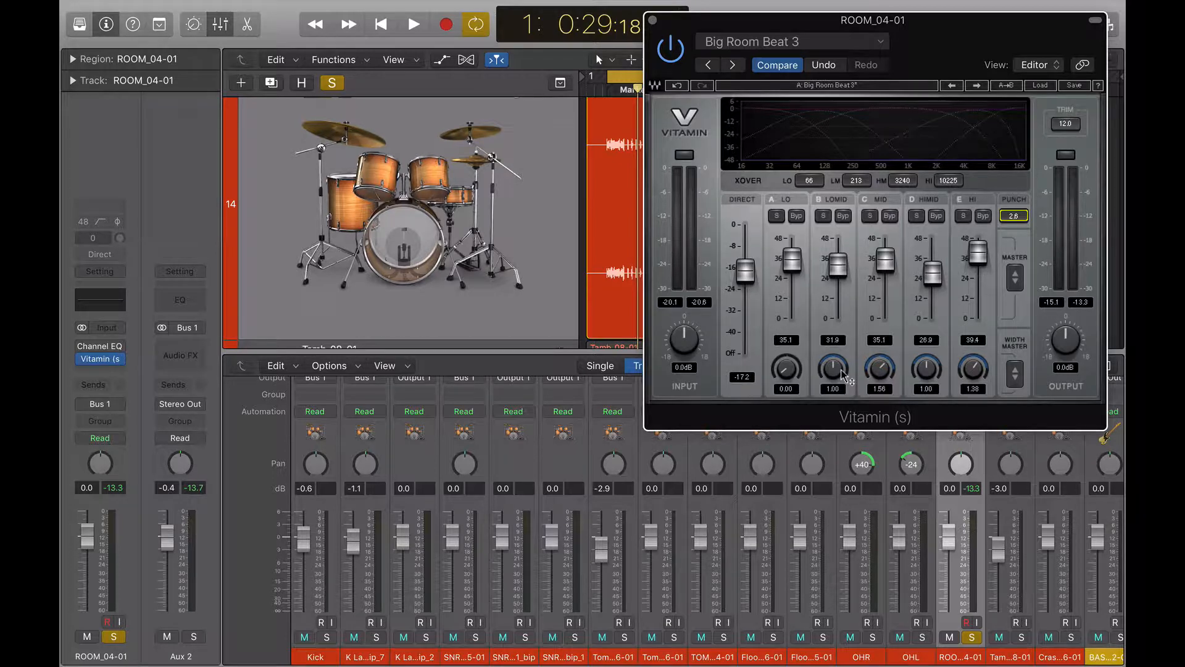
left_click(103, 368)
mouse_move(157, 556)
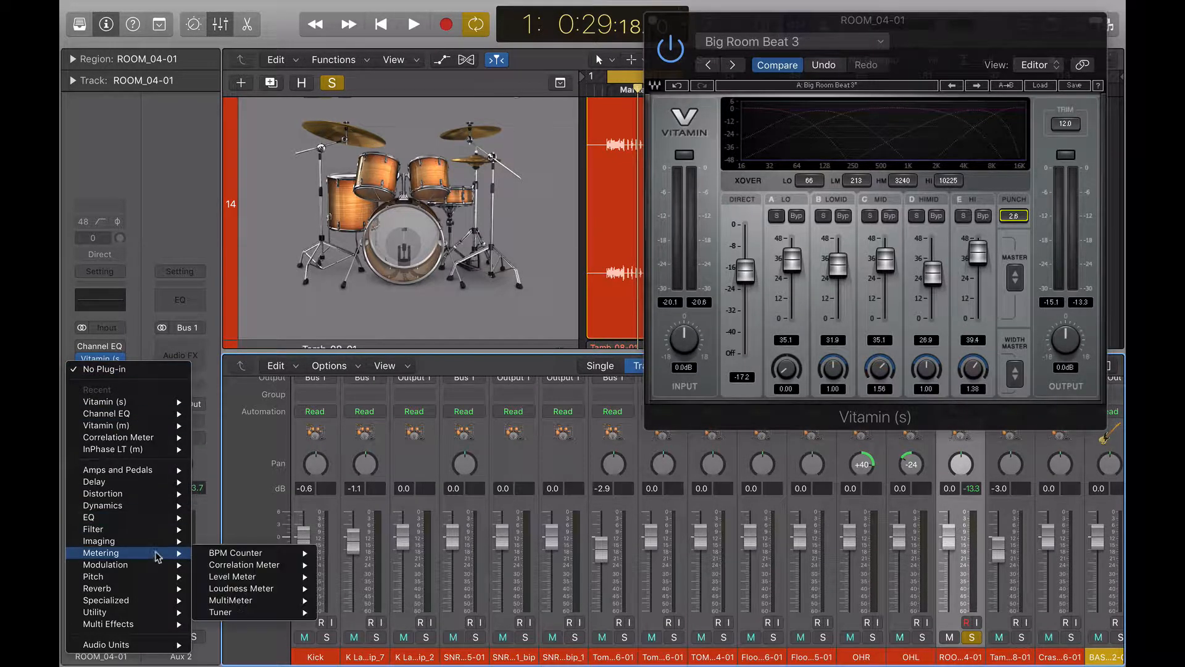
mouse_move(157, 614)
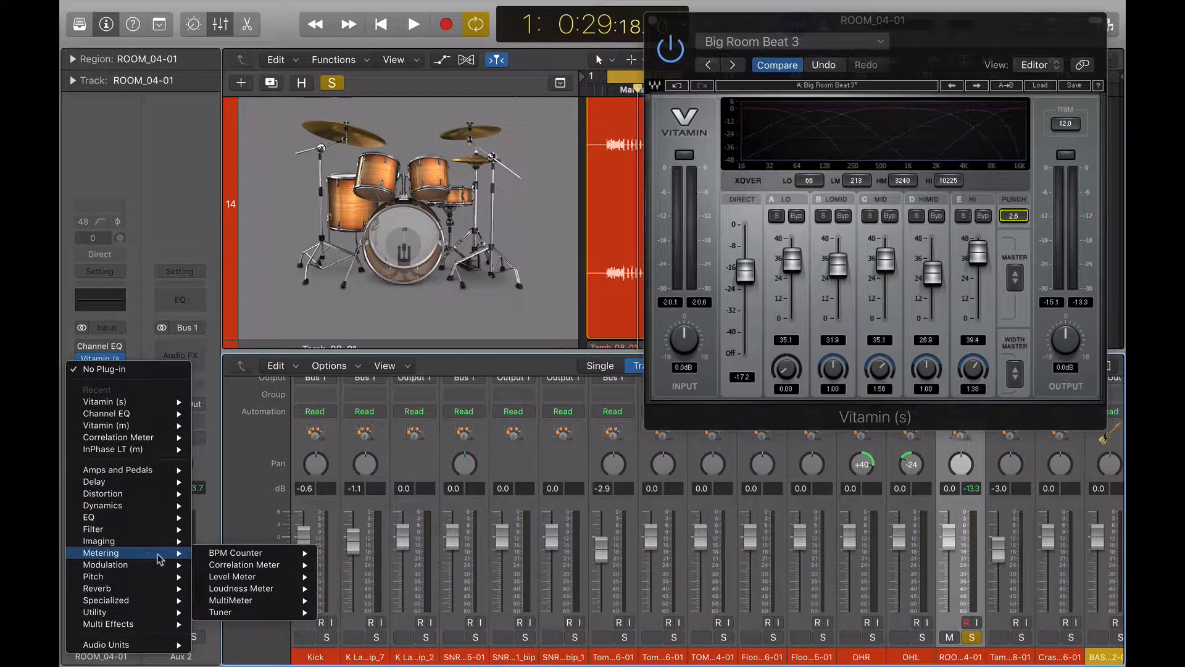
mouse_move(247, 571)
left_click(343, 564)
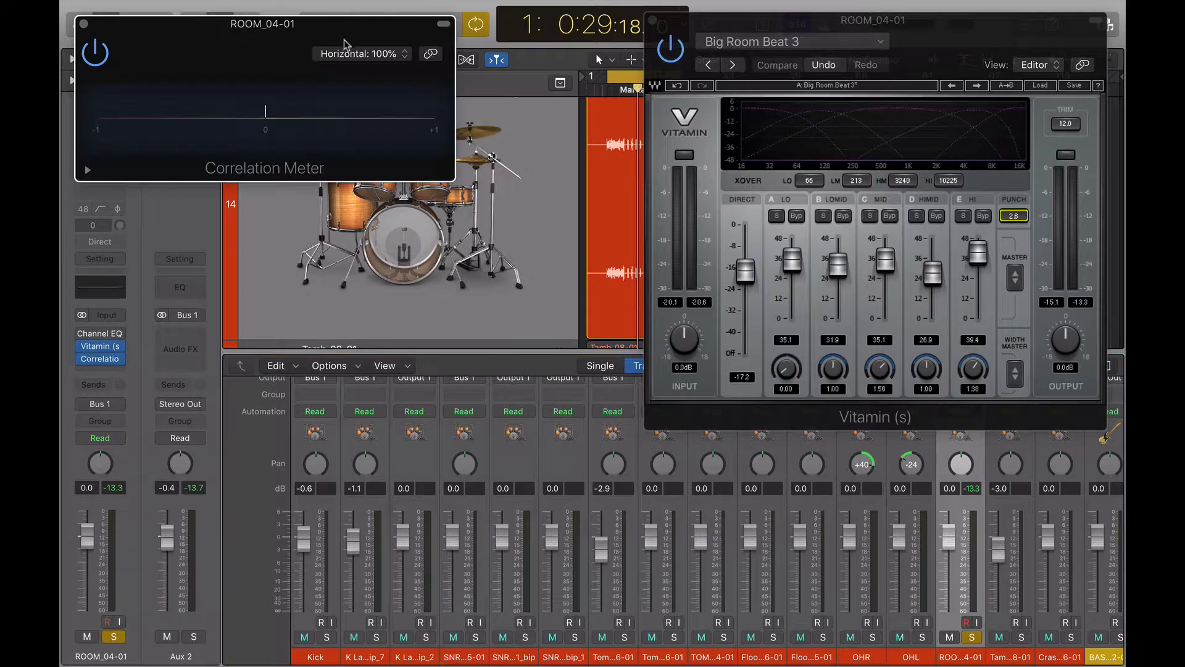
mouse_move(103, 364)
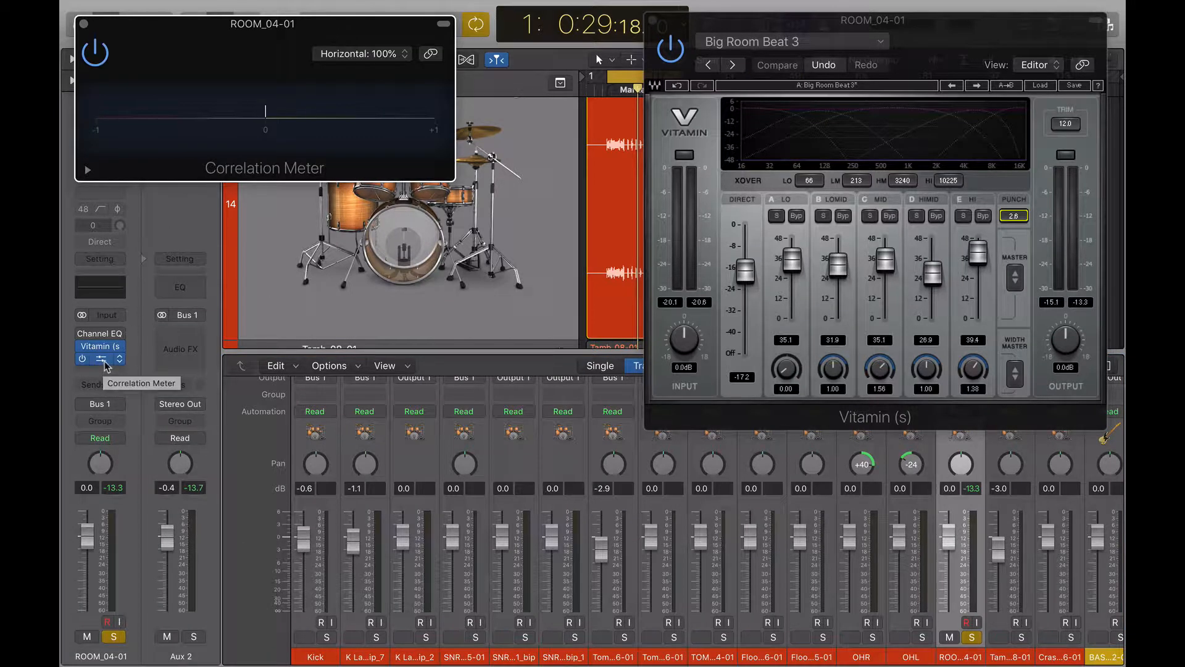
Try the stereo width knob of Vitamin's LO band and leave it at 0.00
left_click(796, 365)
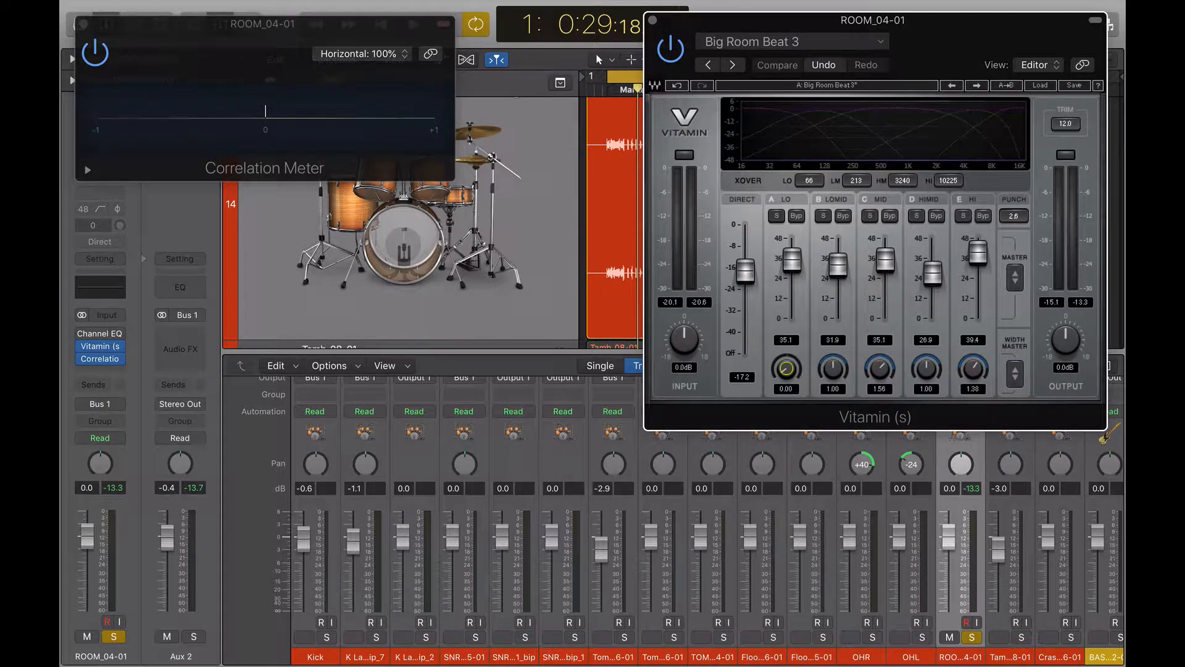
left_click_drag(787, 368, 786, 327)
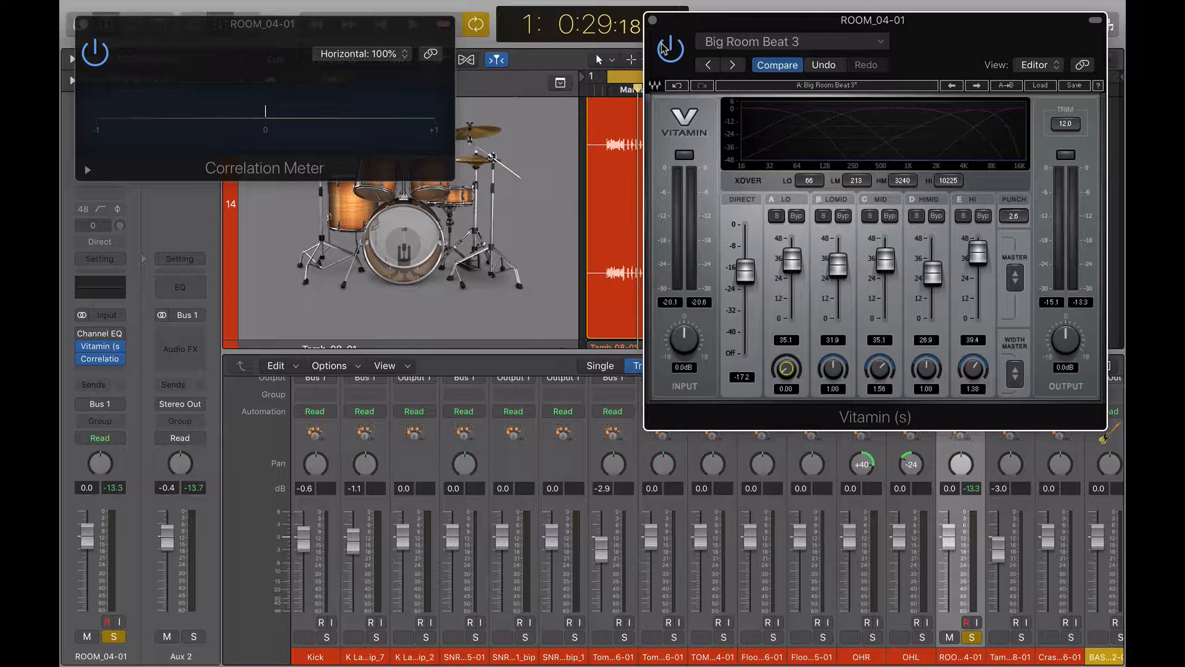
Play the room track with Vitamin active and bypassed, checking the phase on the Correlation Meter
key("space")
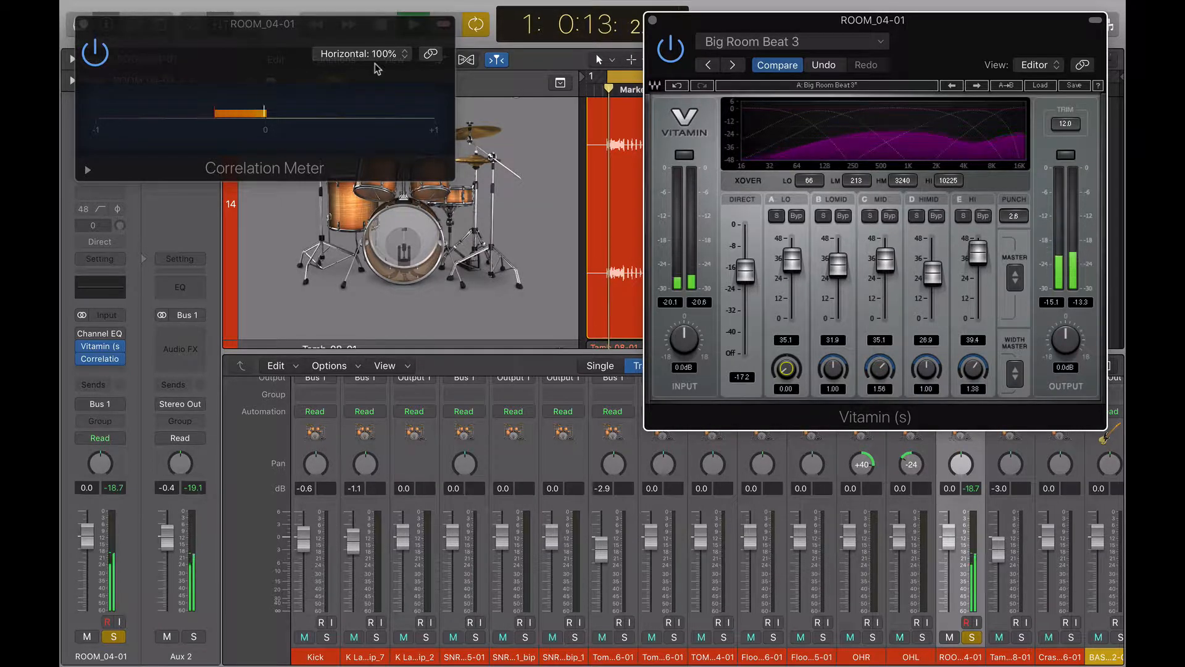
key("space")
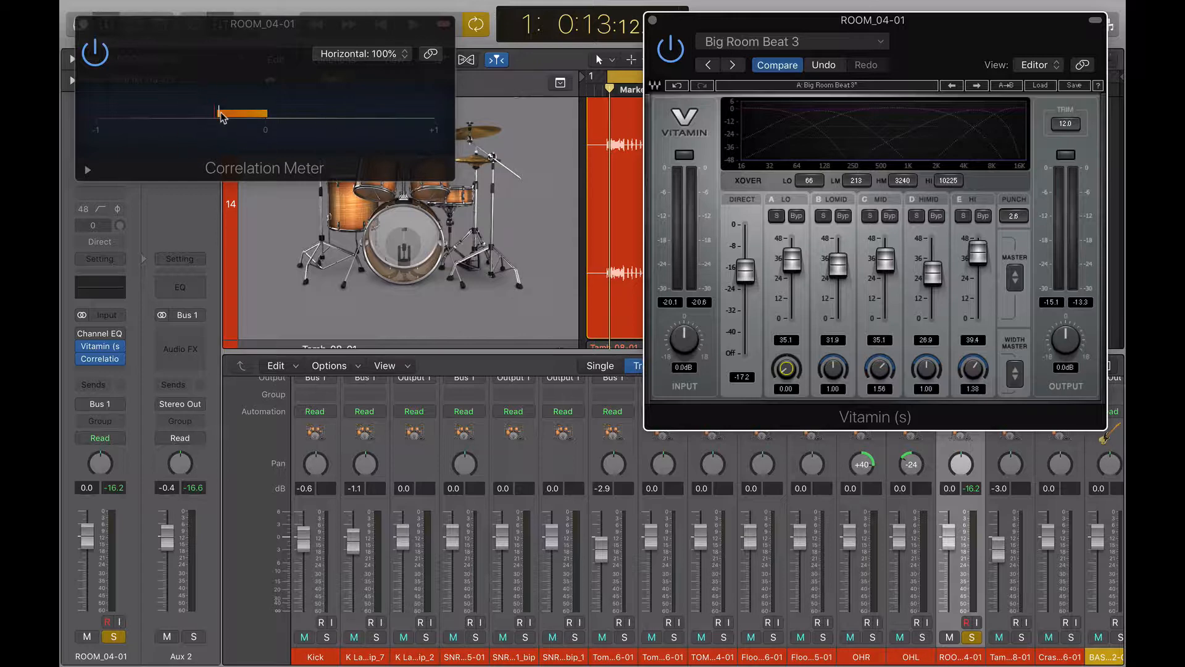
left_click(672, 45)
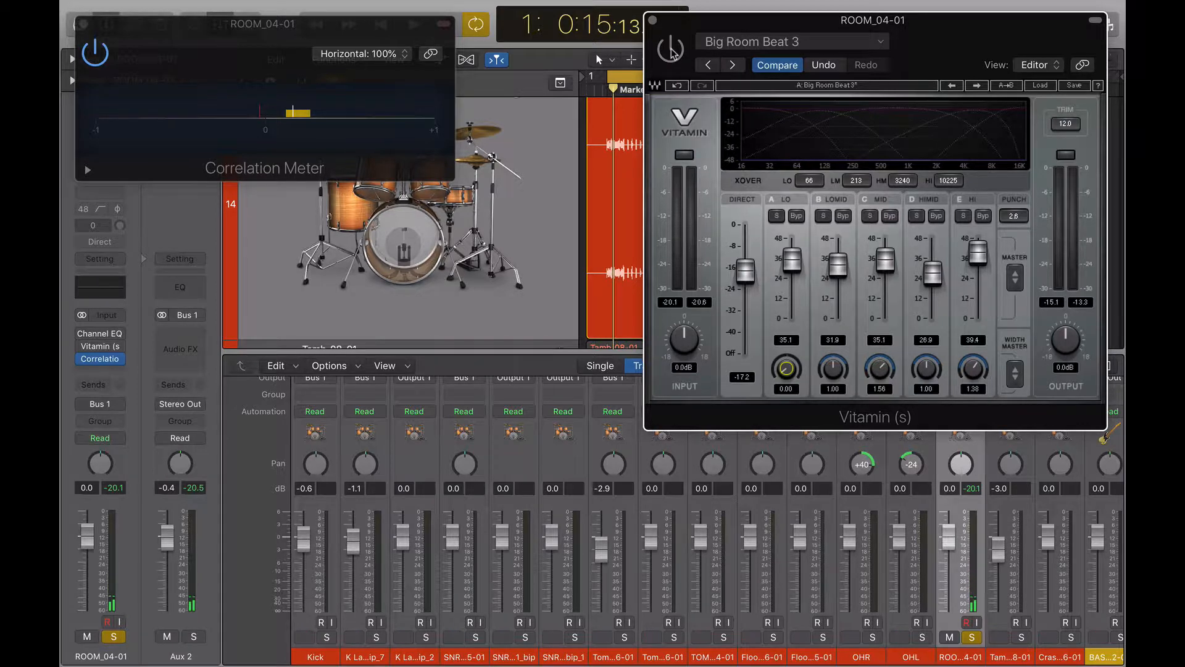
left_click(673, 49)
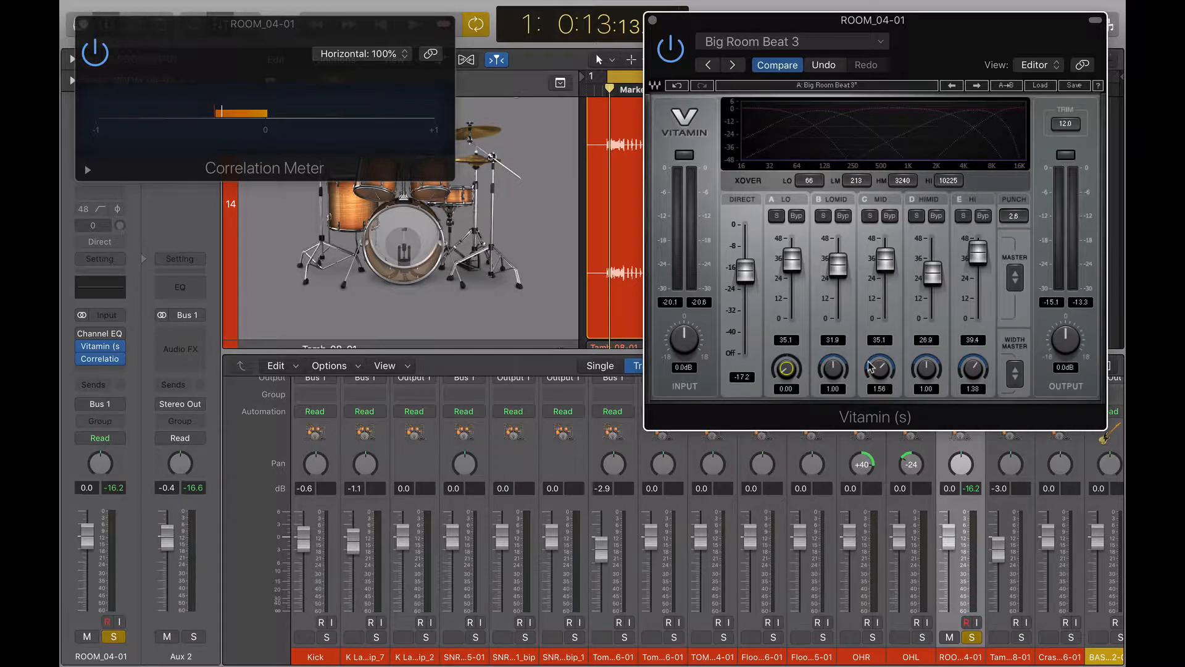
left_click(673, 53)
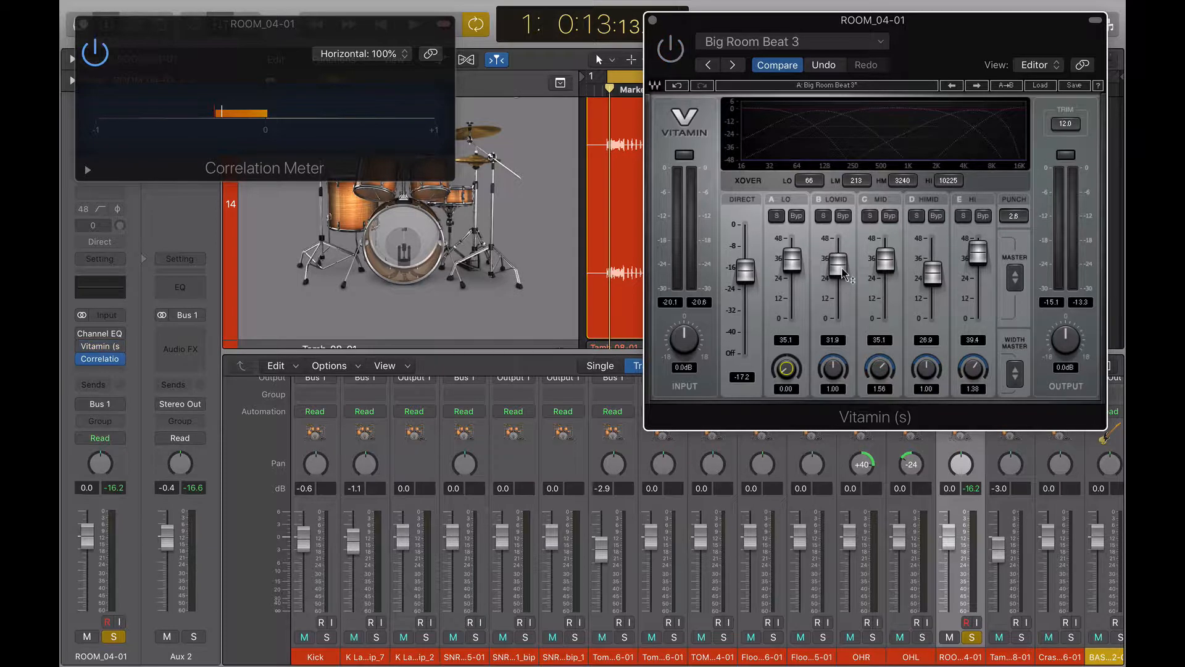
Reduce the stereo width of Vitamin's MID band to 0.83 during playback, comparing the plug-in bypassed and active
key("space")
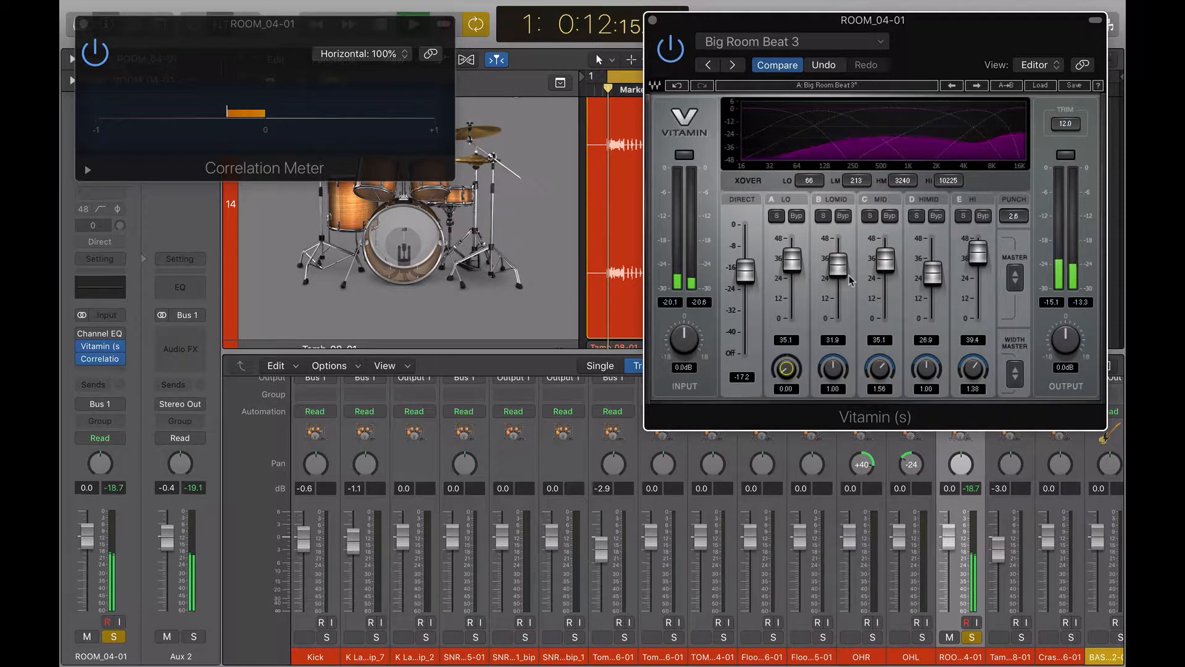
mouse_move(881, 369)
left_mouse_down()
mouse_move(881, 352)
mouse_move(881, 379)
left_mouse_up()
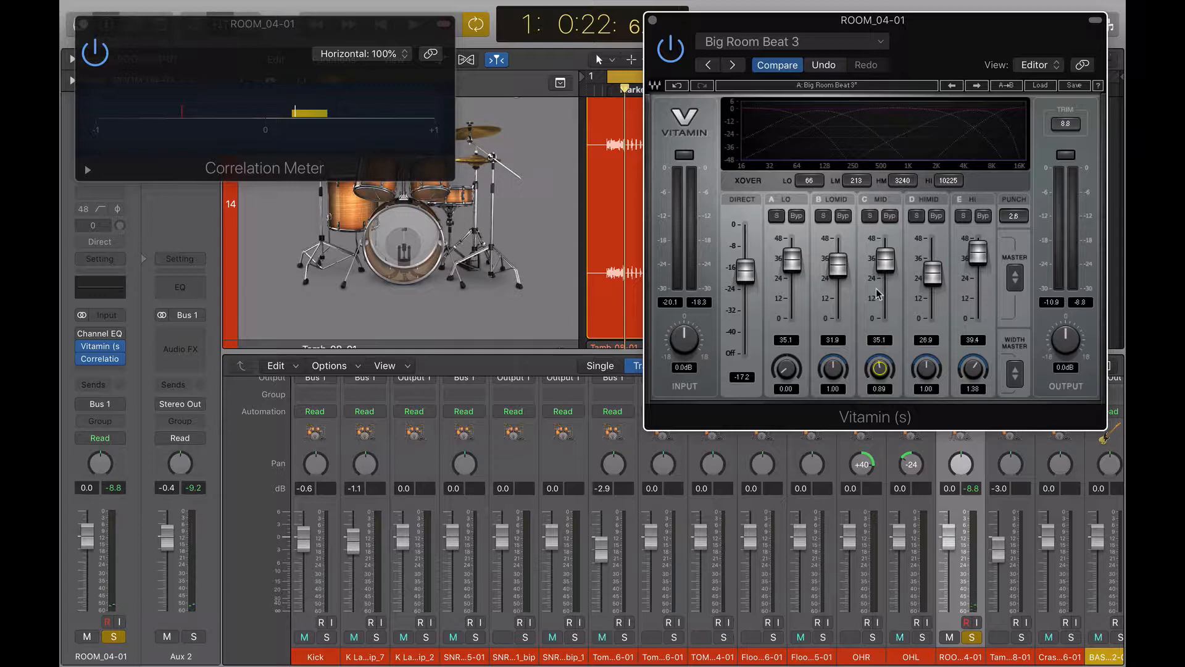
left_click_drag(886, 371, 886, 368)
key("space")
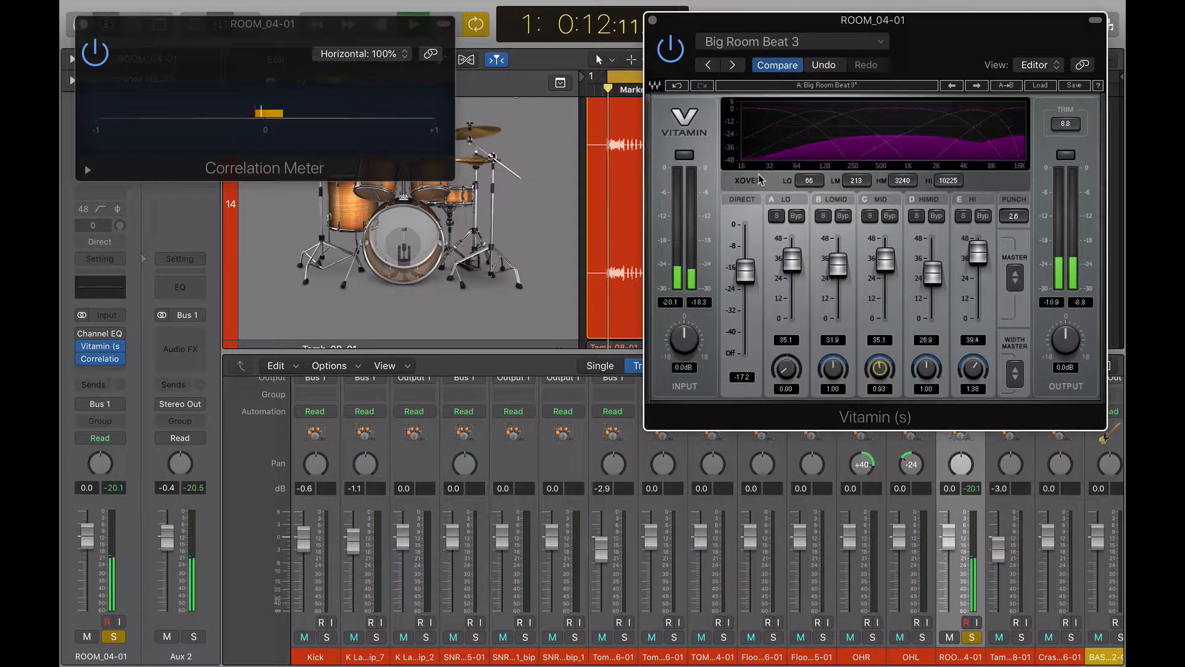
left_click(676, 55)
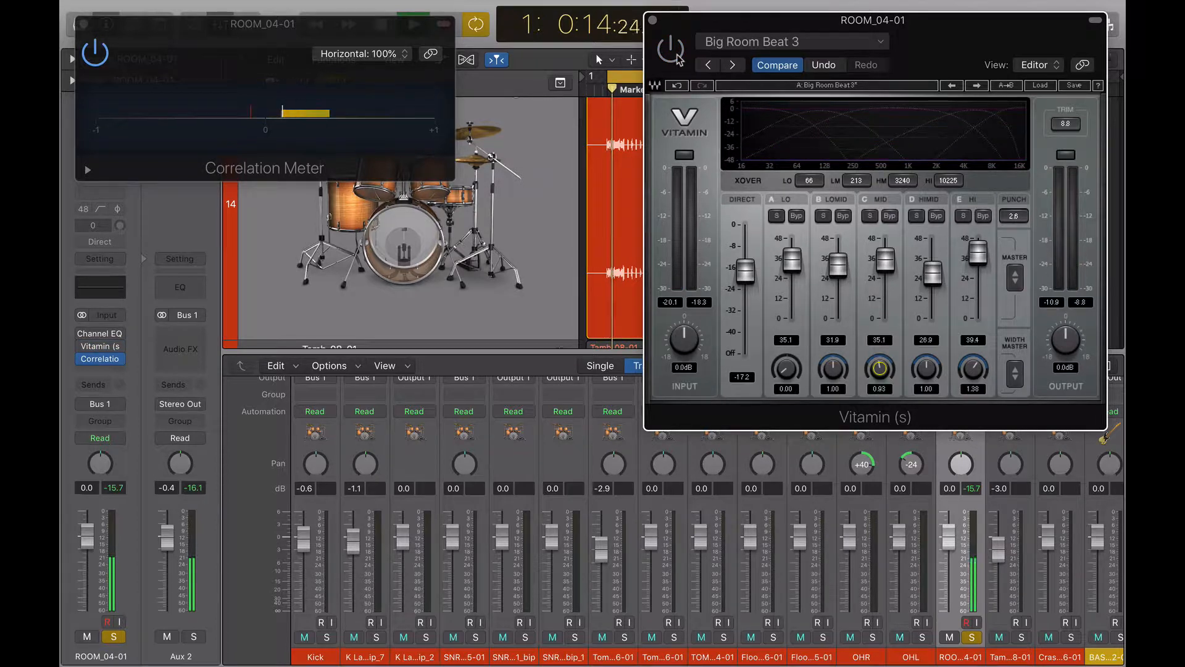
left_click(676, 55)
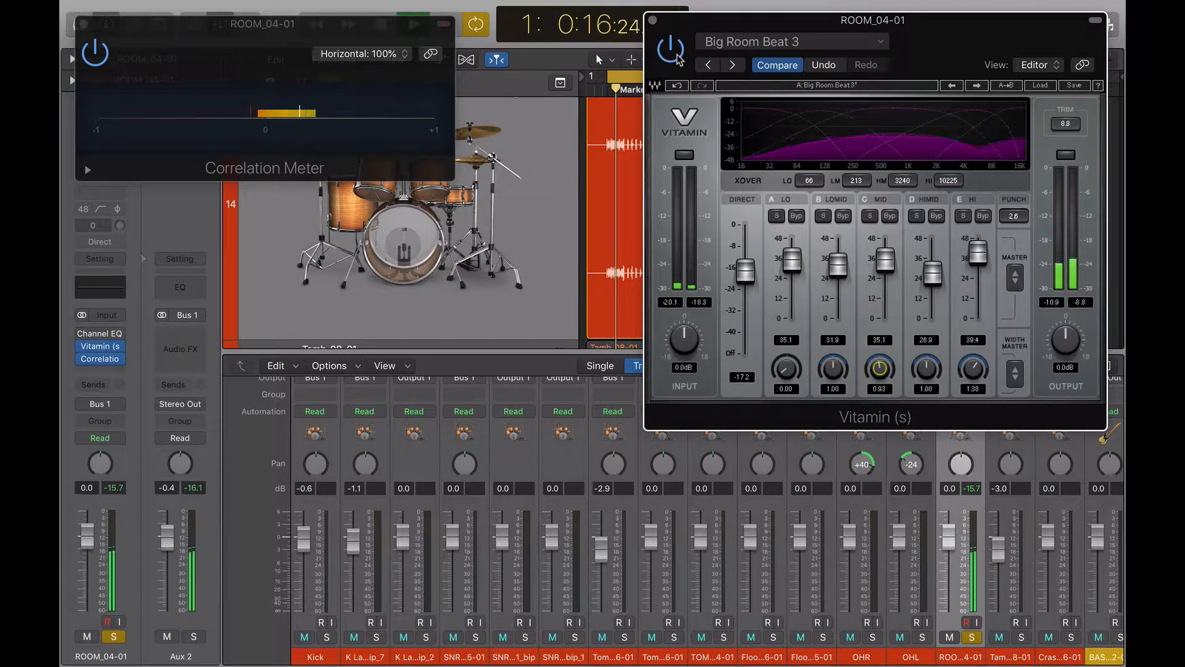
mouse_move(879, 369)
left_mouse_down()
mouse_move(879, 403)
mouse_move(879, 340)
mouse_move(880, 370)
left_mouse_up()
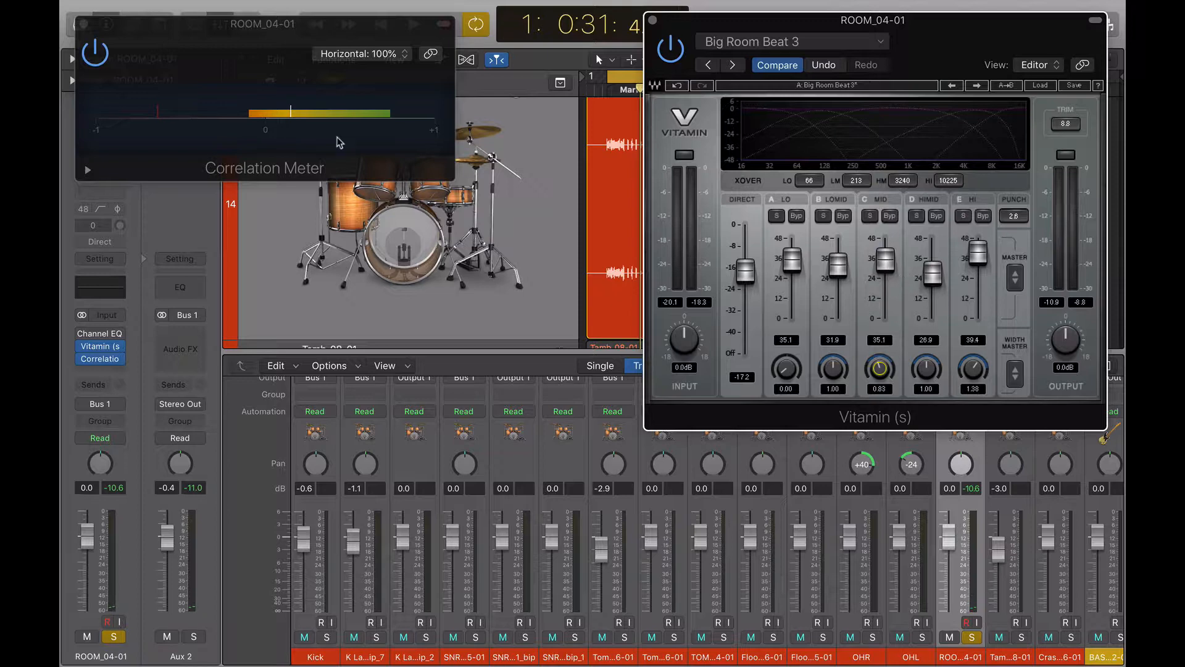
Close the Correlation Meter window and view the preset options of the Vitamin plug-in, keeping Big Room Beat 3
left_click(83, 24)
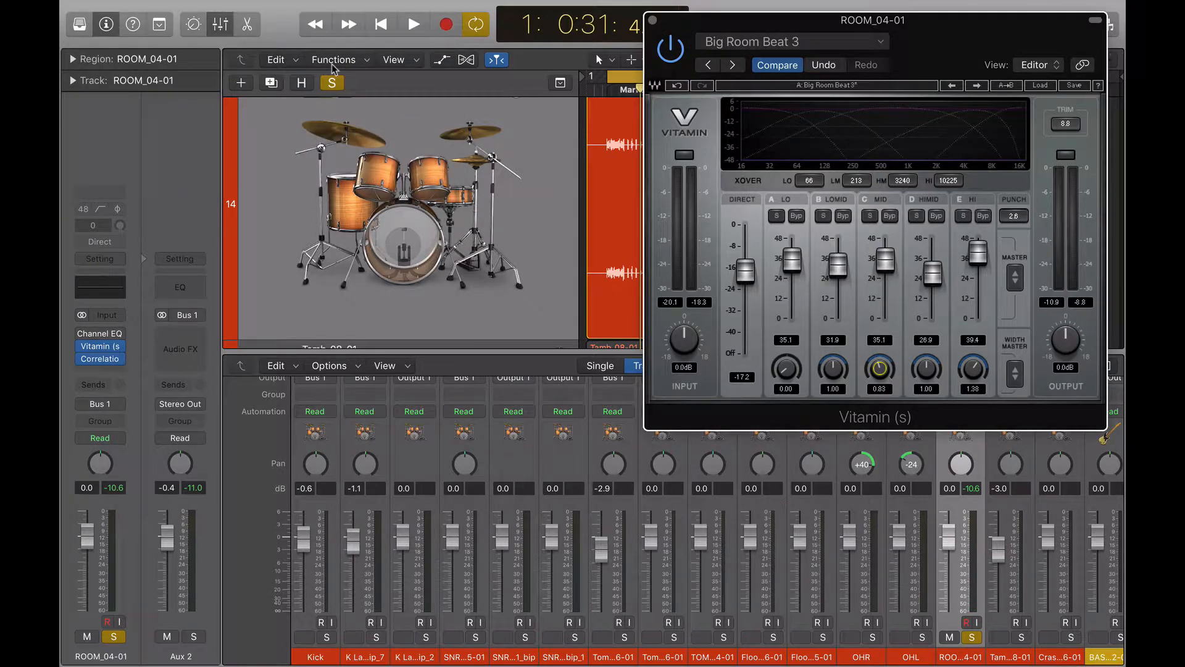
left_click(802, 42)
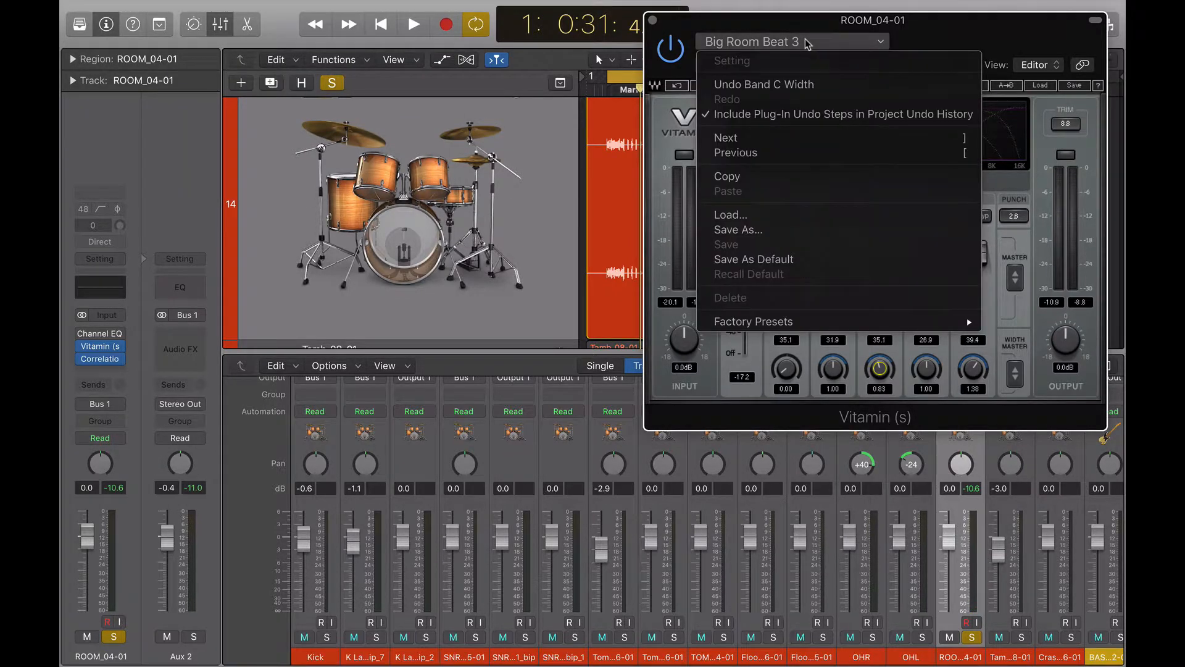
left_click(806, 44)
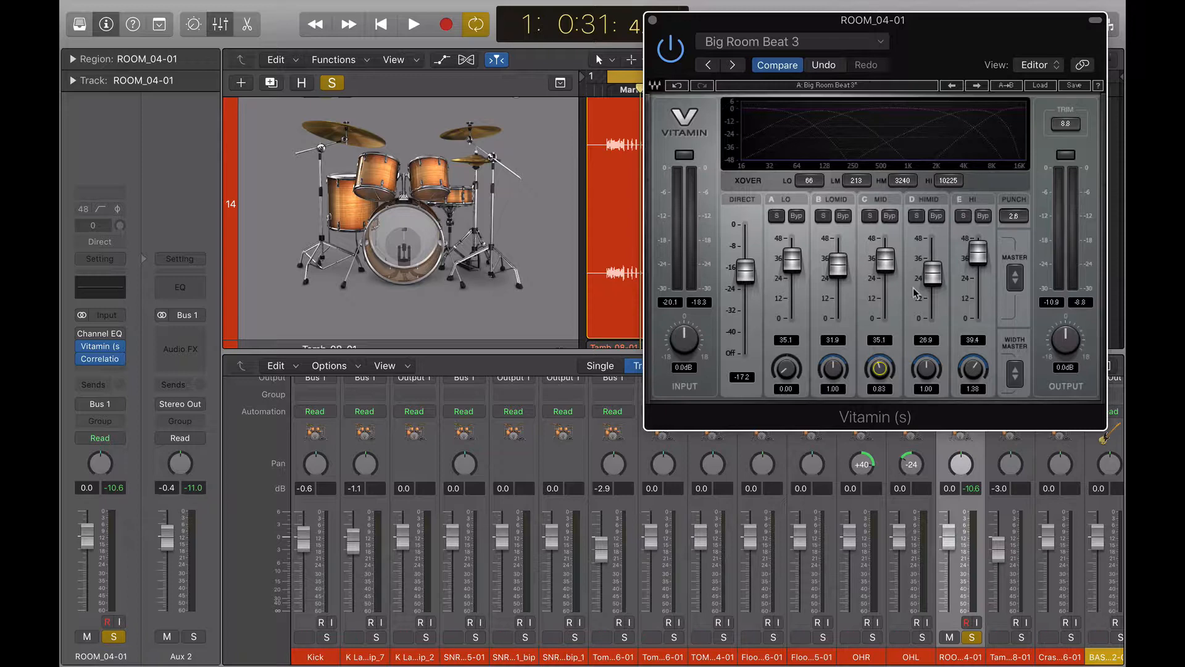
left_click(860, 49)
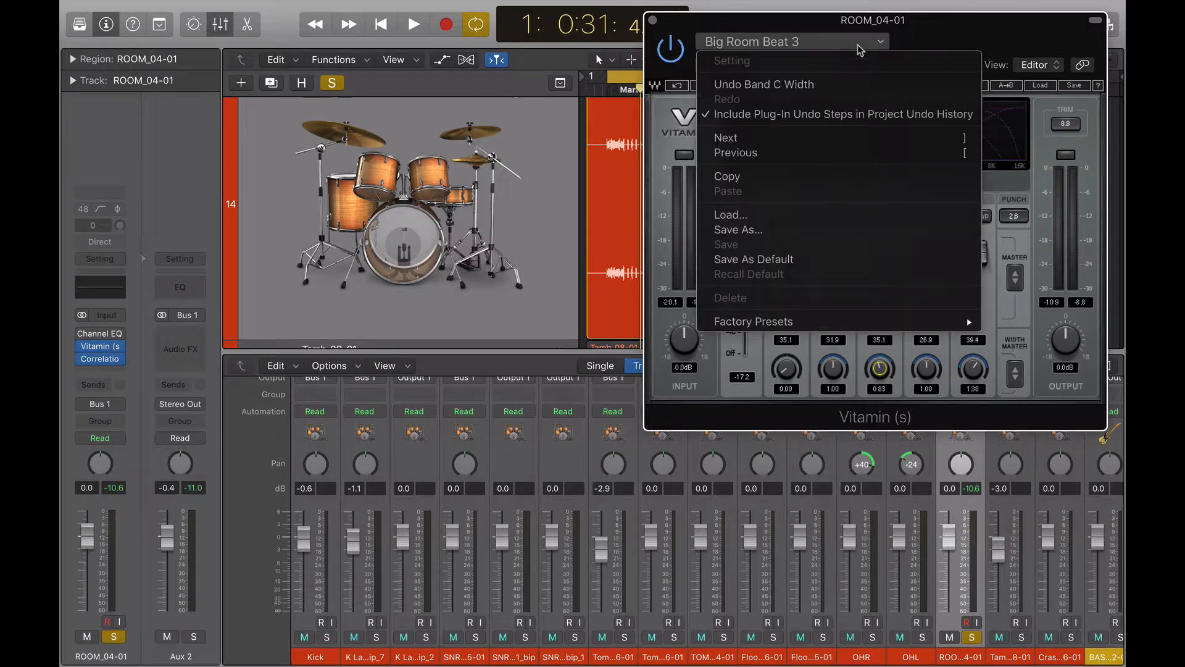
left_click(937, 29)
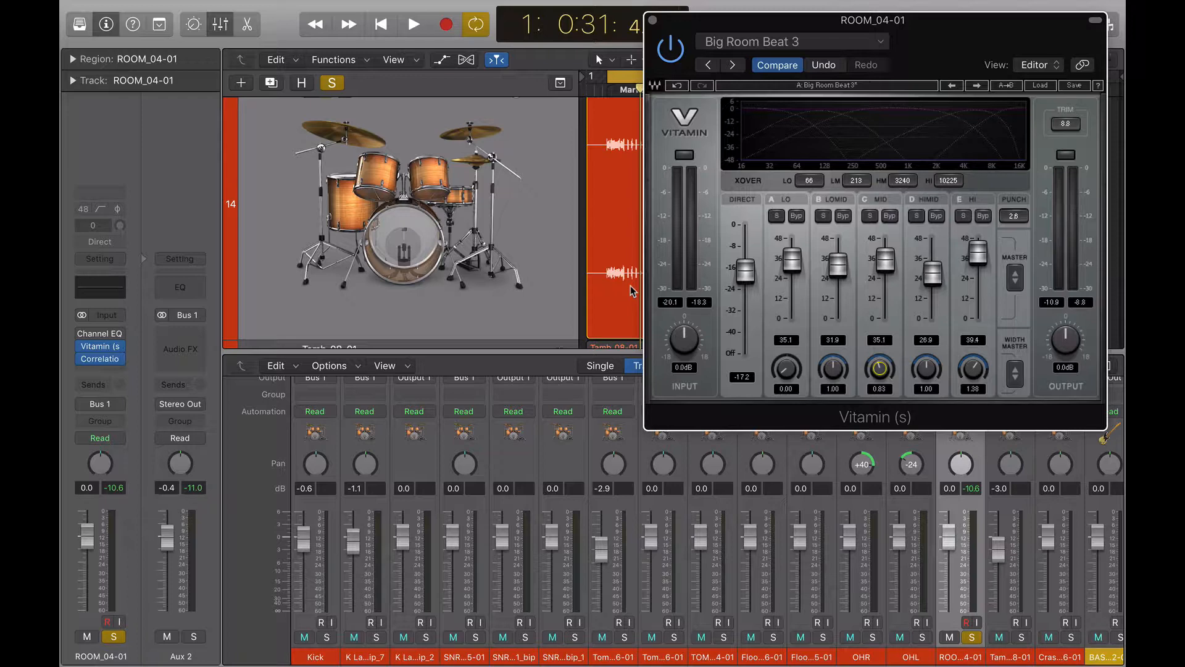
Raise Vitamin's PUNCH to 4.7 during playback while comparing the plug-in bypassed and active, and close its window
key("space")
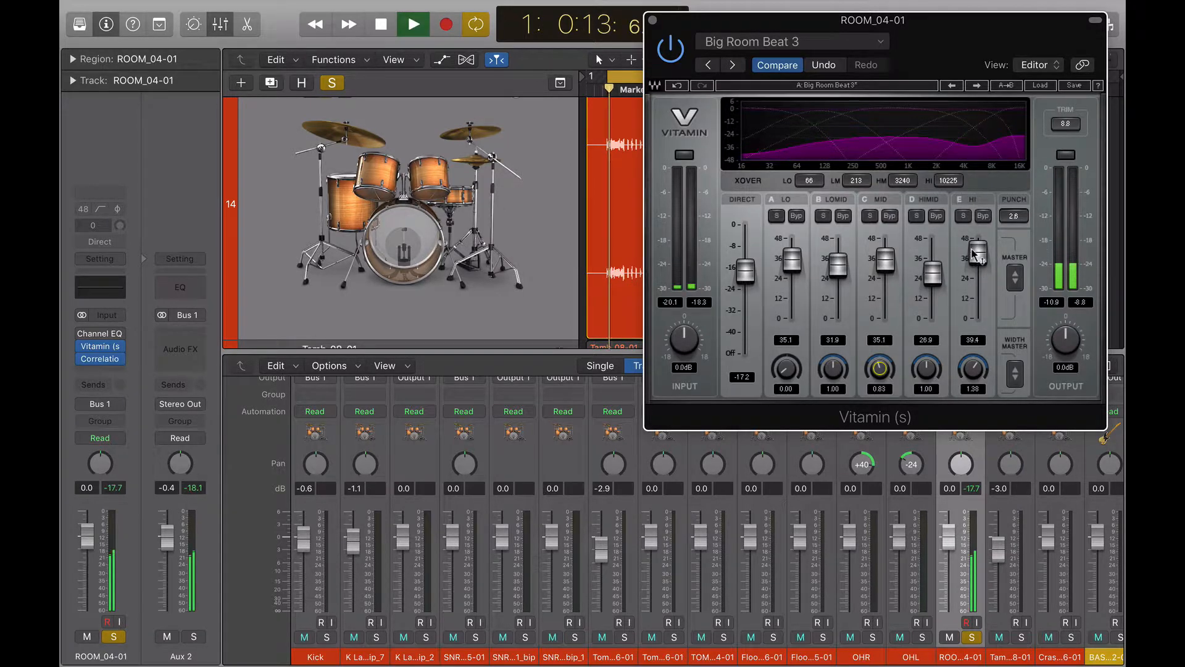
key("space")
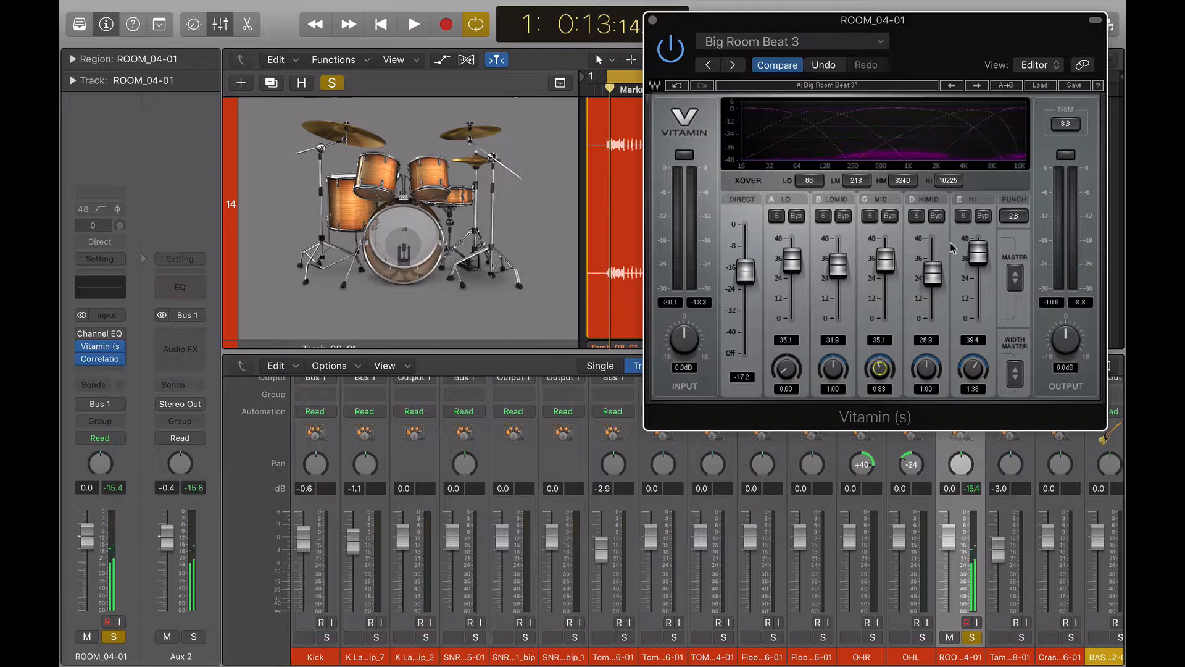
key("space")
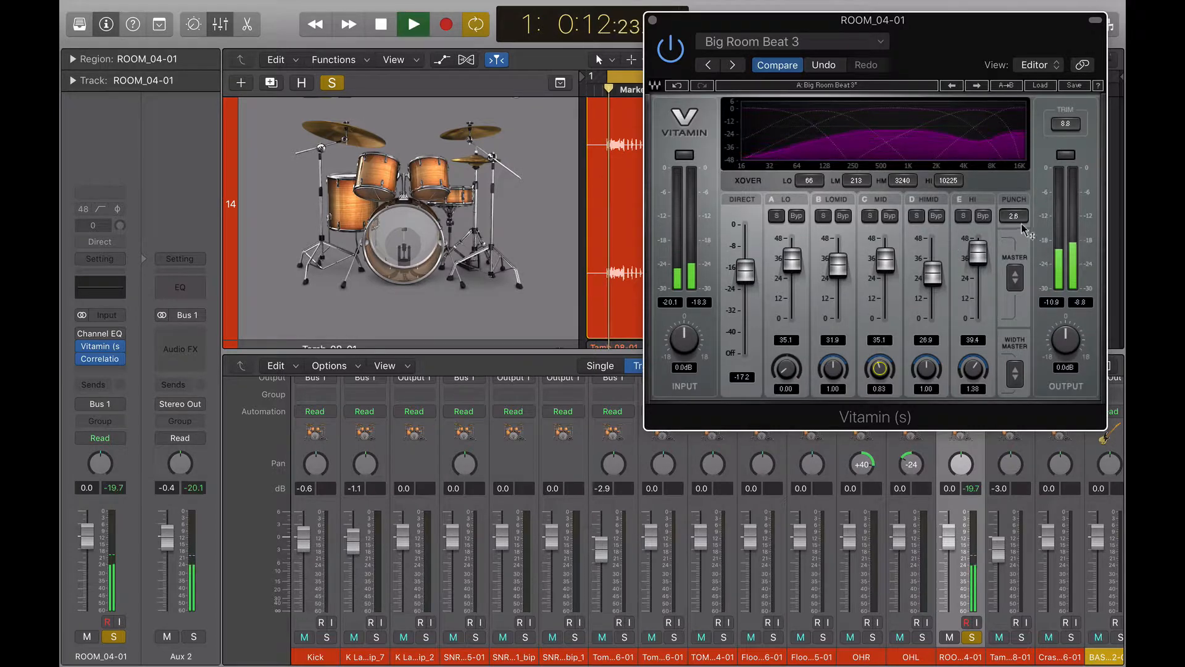
left_click_drag(1014, 216, 1014, 200)
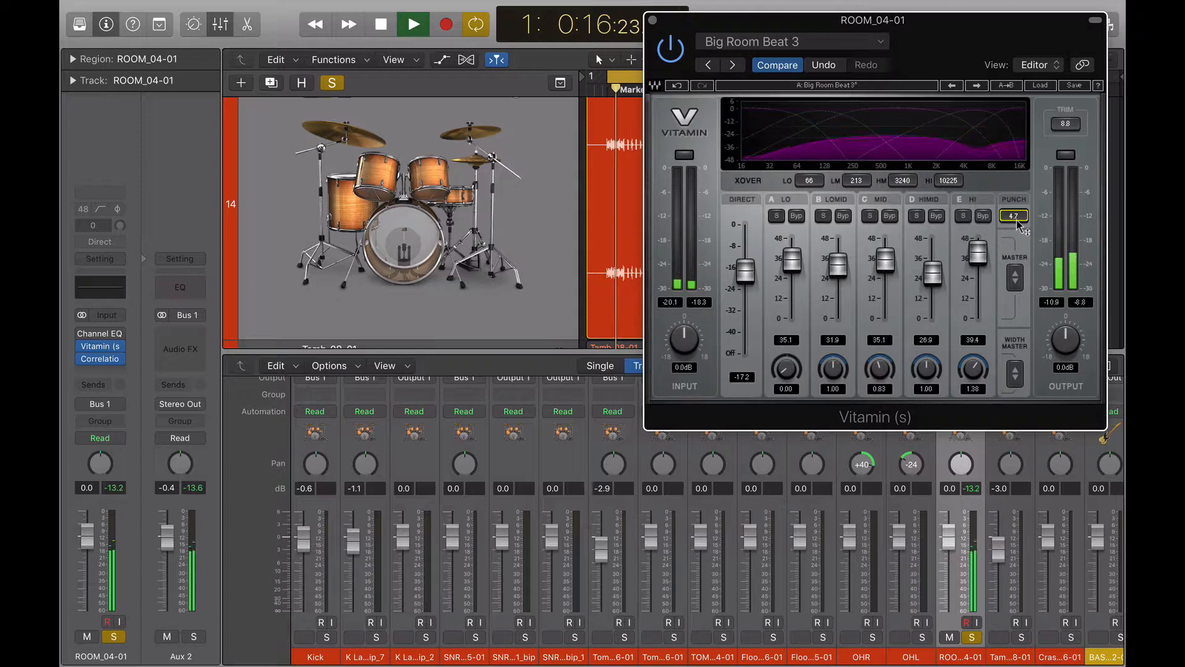
left_click(671, 60)
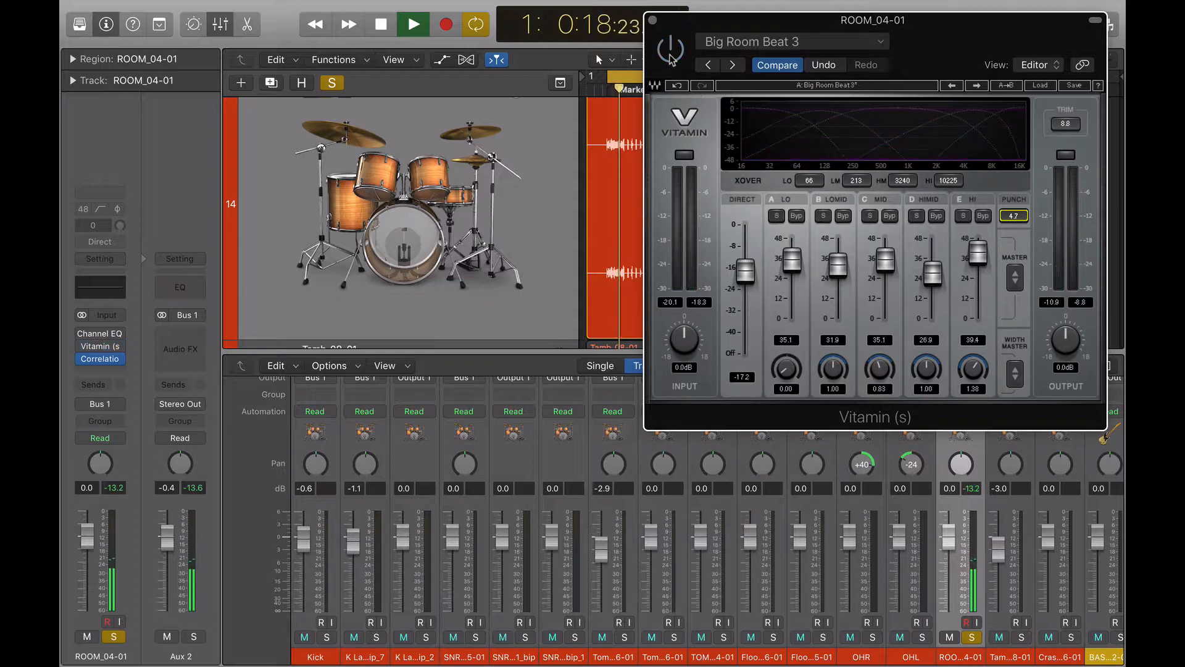
left_click(671, 60)
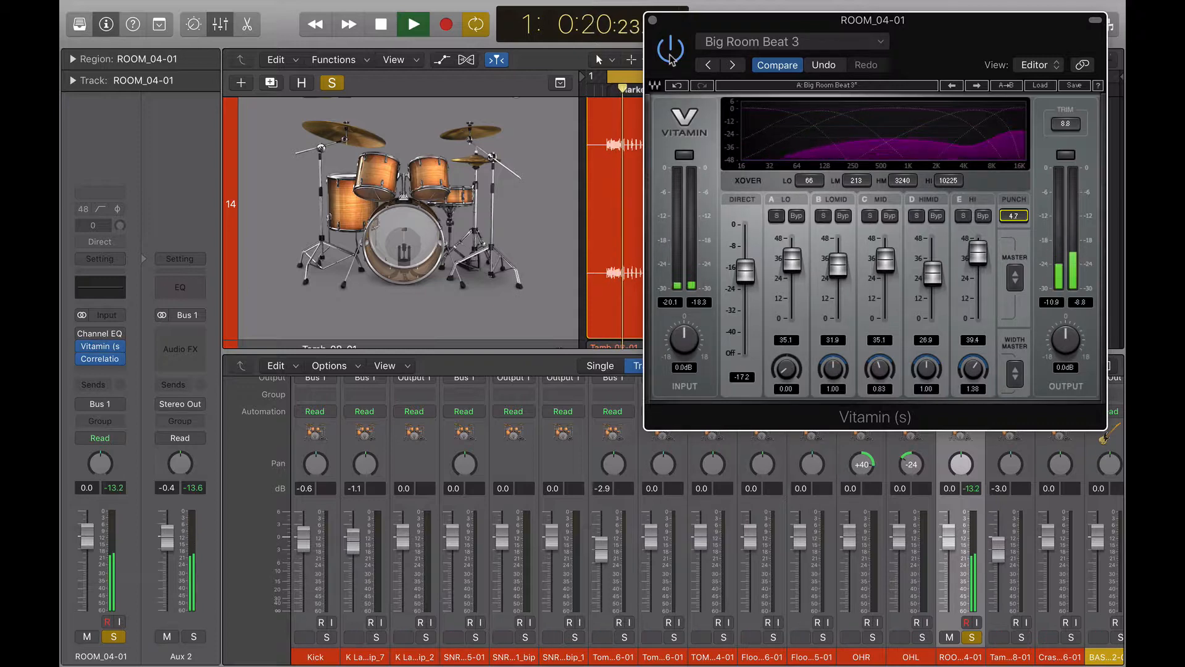
key("space")
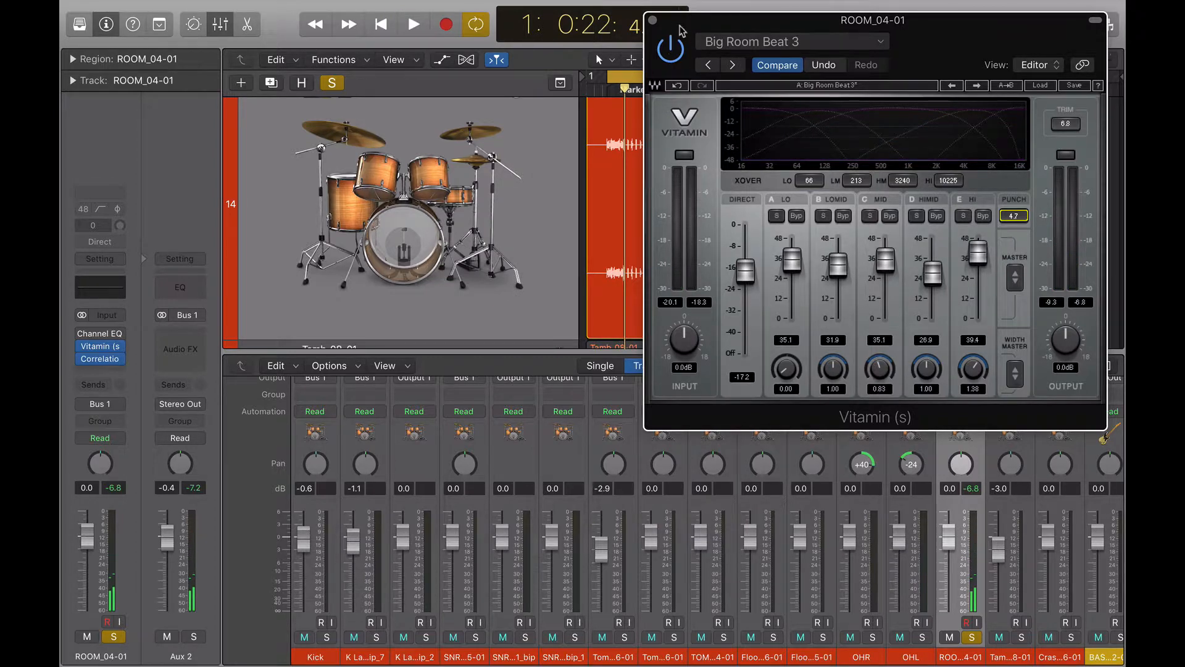
left_click(653, 21)
Solo the remaining drum channels from Kick through OHL alongside the ROOM_04-01 channel
scroll(503, 212, "up", 2)
scroll(504, 212, "up", 1)
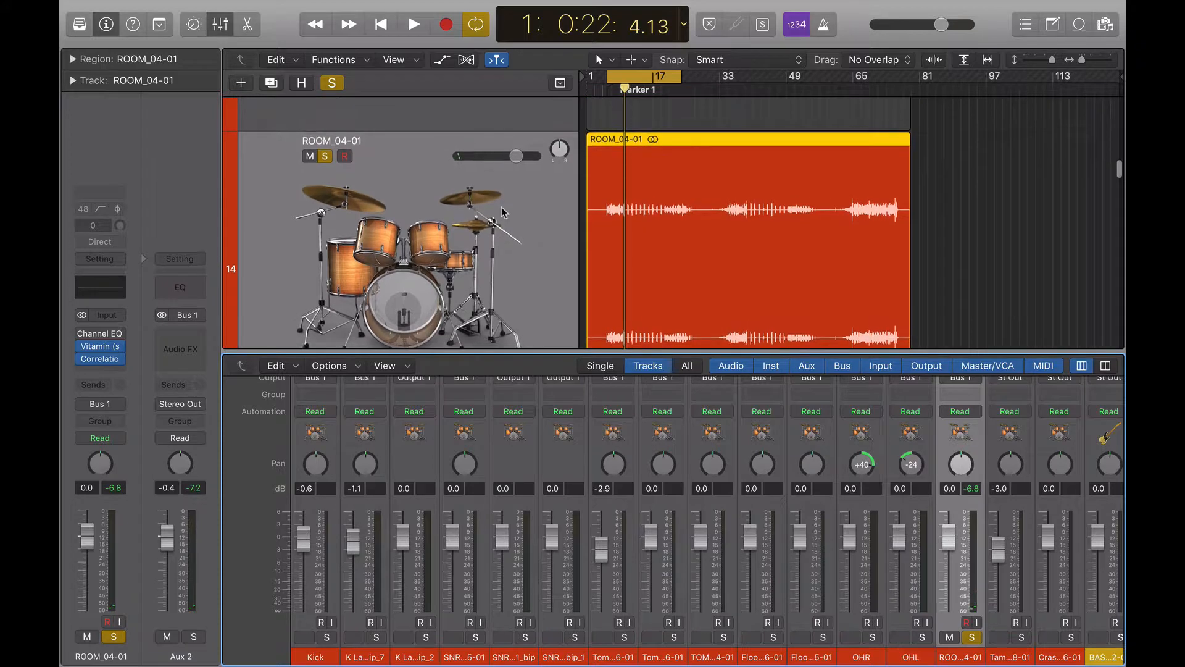
left_click(922, 637)
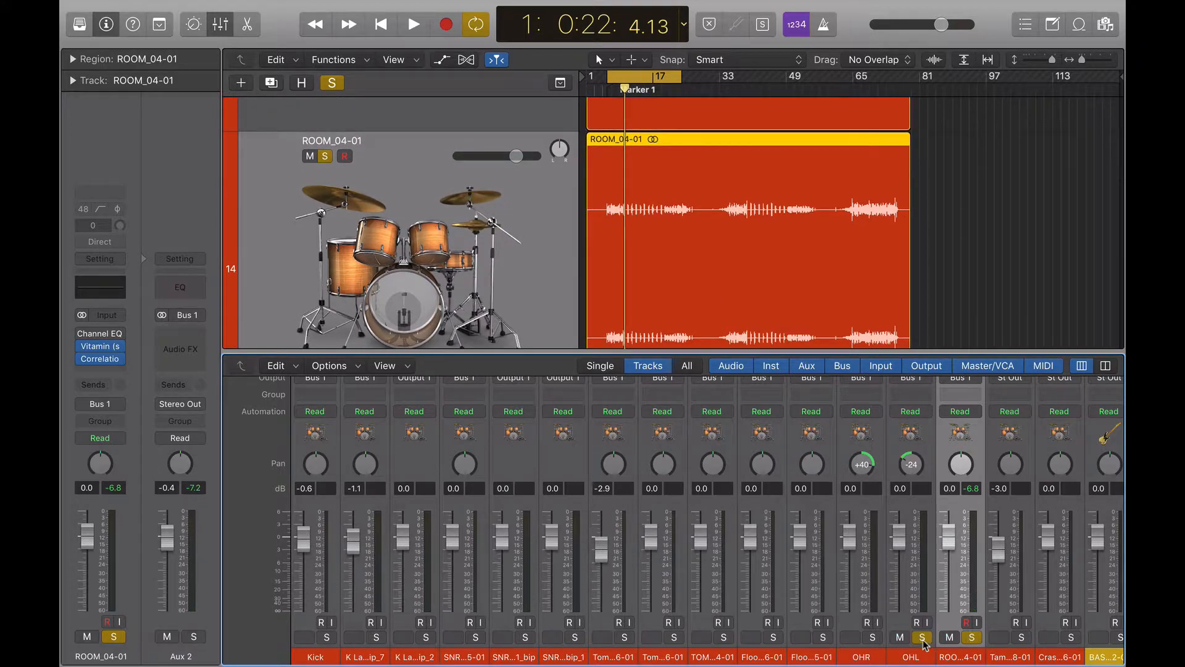
left_click(872, 638)
left_click(773, 637)
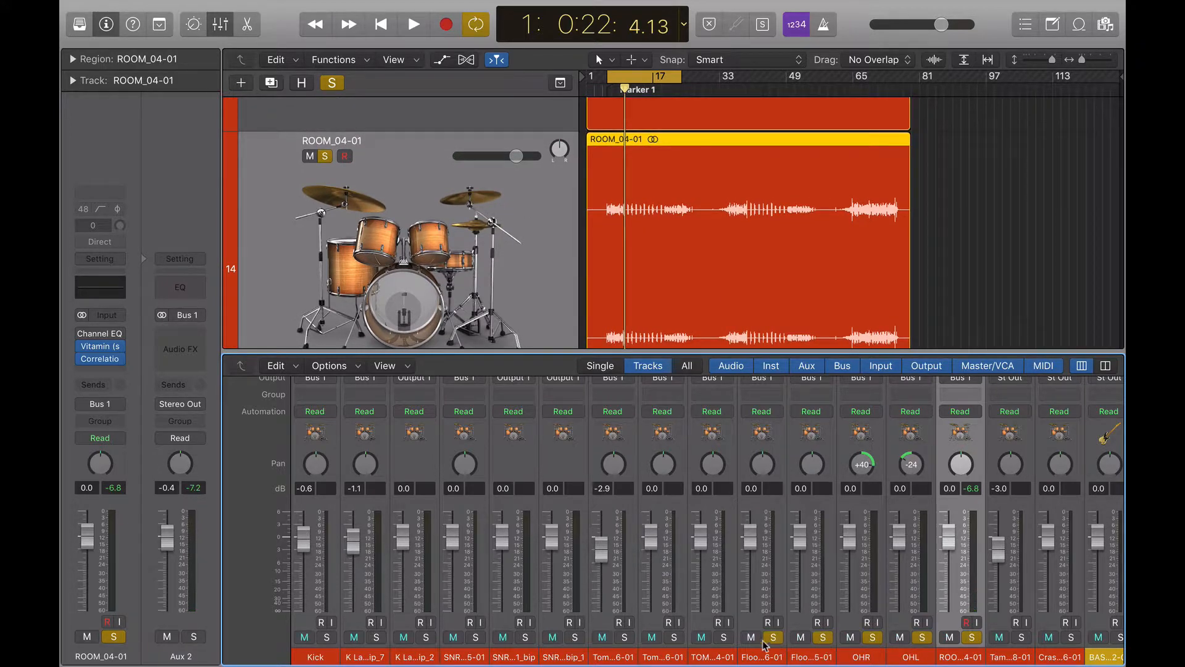
left_click(724, 638)
left_click(674, 637)
left_click(625, 637)
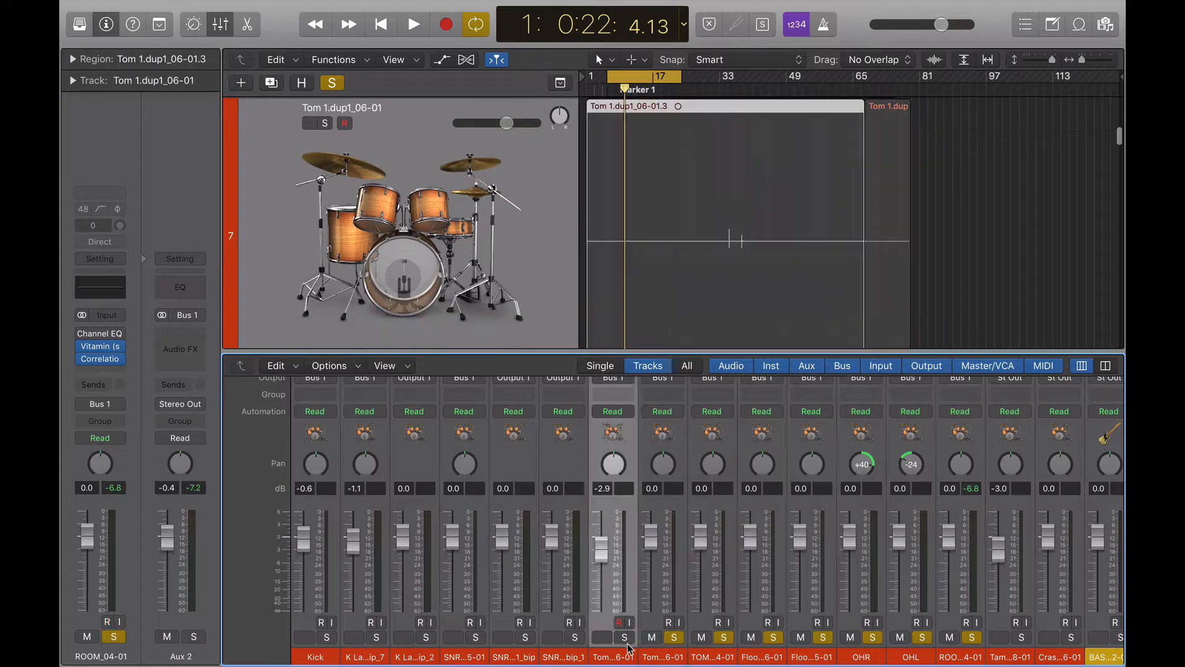
left_click(524, 637)
left_click(424, 638)
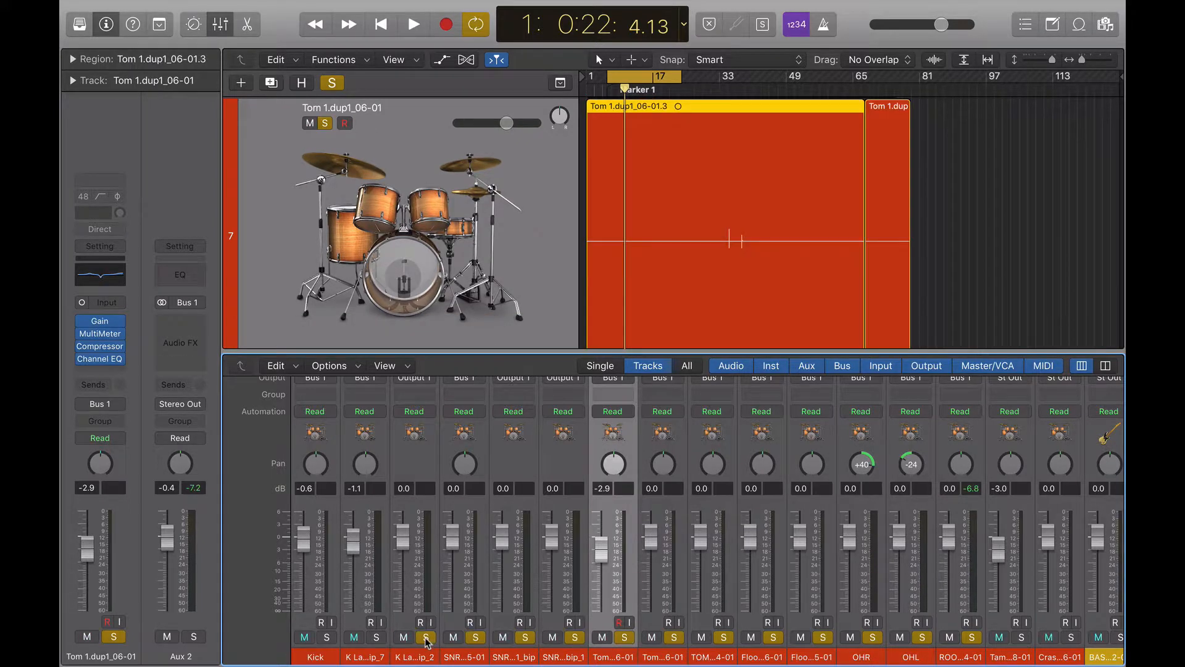
left_click(328, 638)
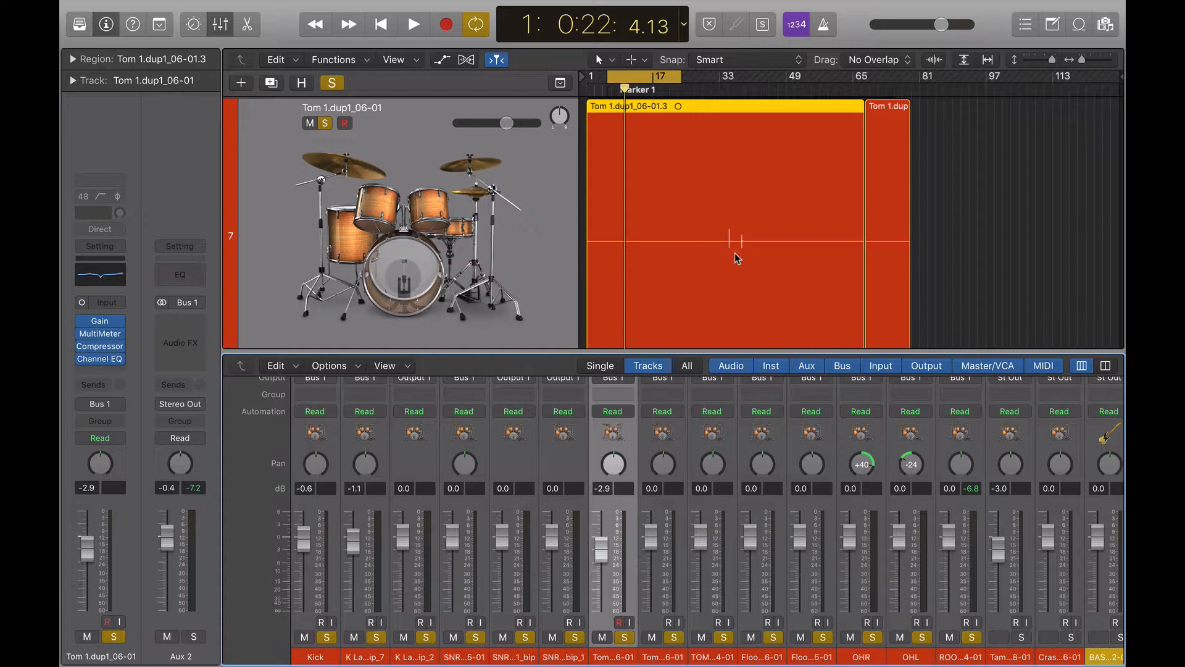
Lower the ROOM_04-01 fader to -3.5 dB during playback and compare the drum mix with and without the room track
key("space")
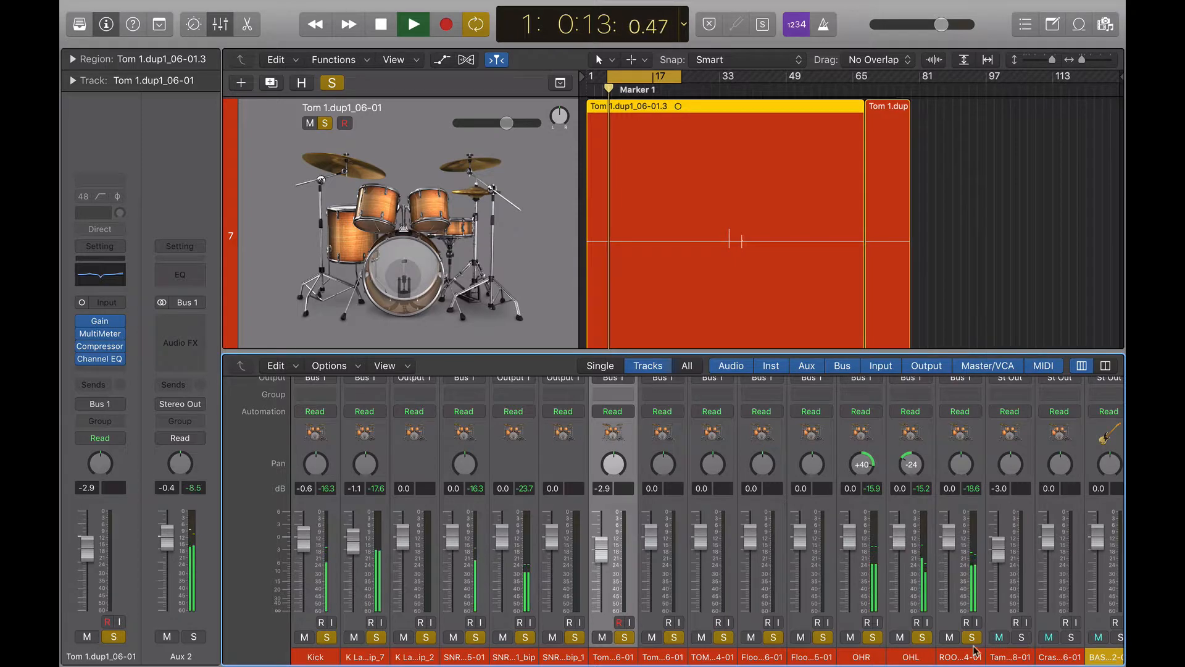
left_click_drag(957, 549, 958, 563)
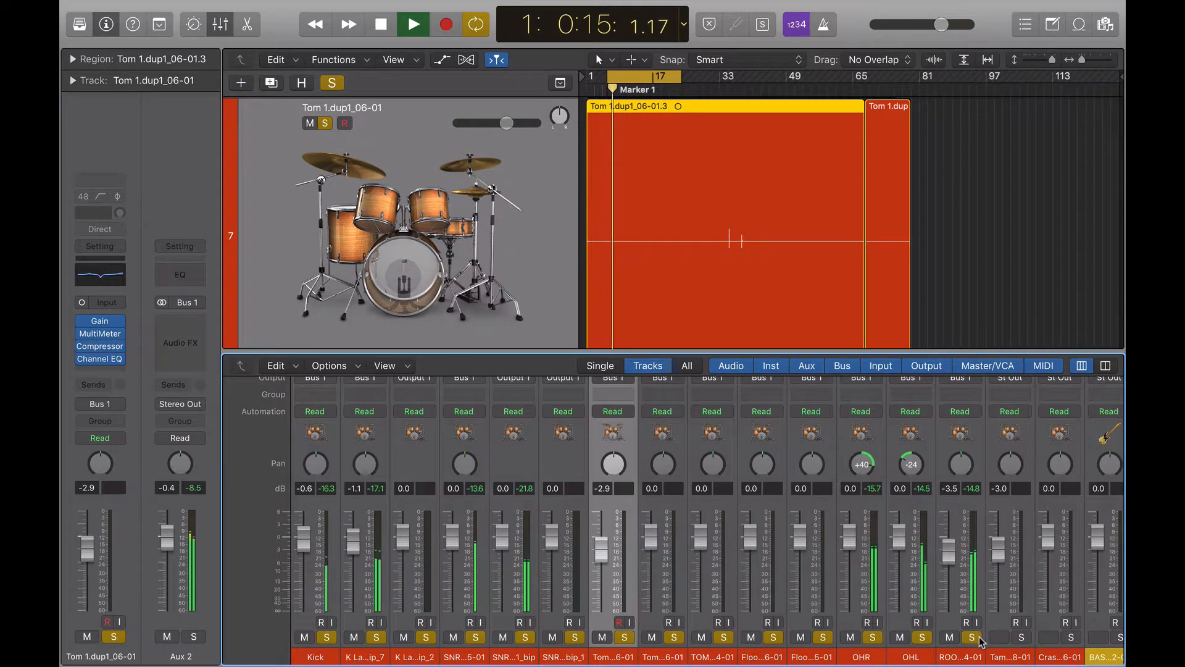
left_click(974, 638)
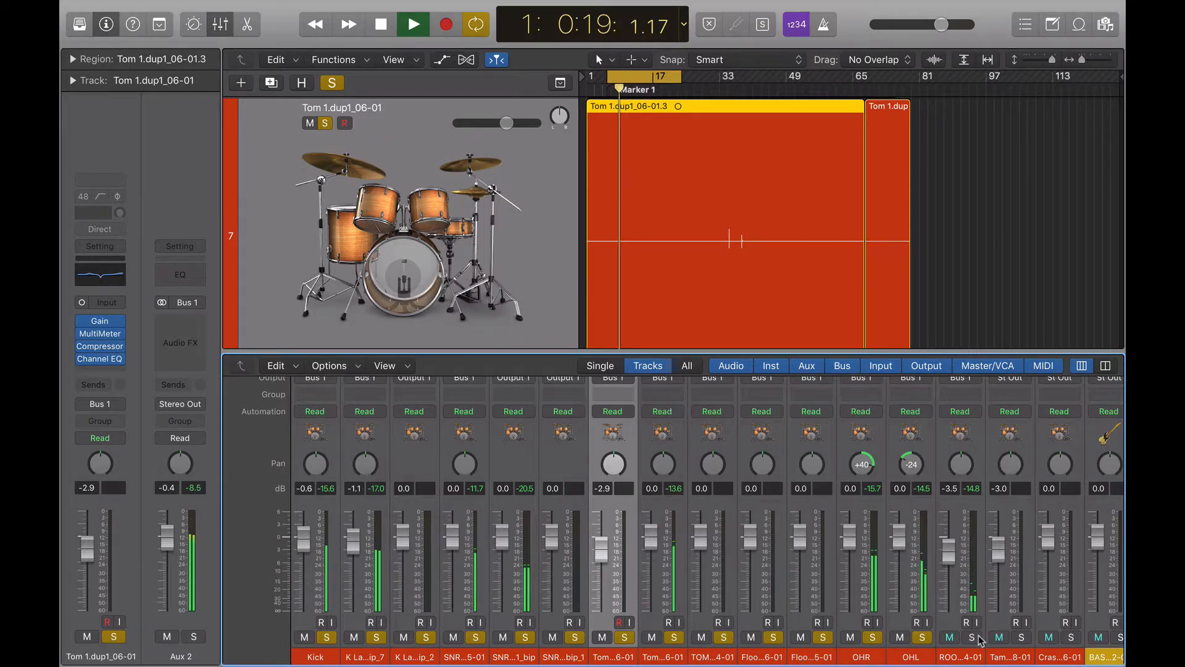
left_click(974, 637)
left_click(976, 637)
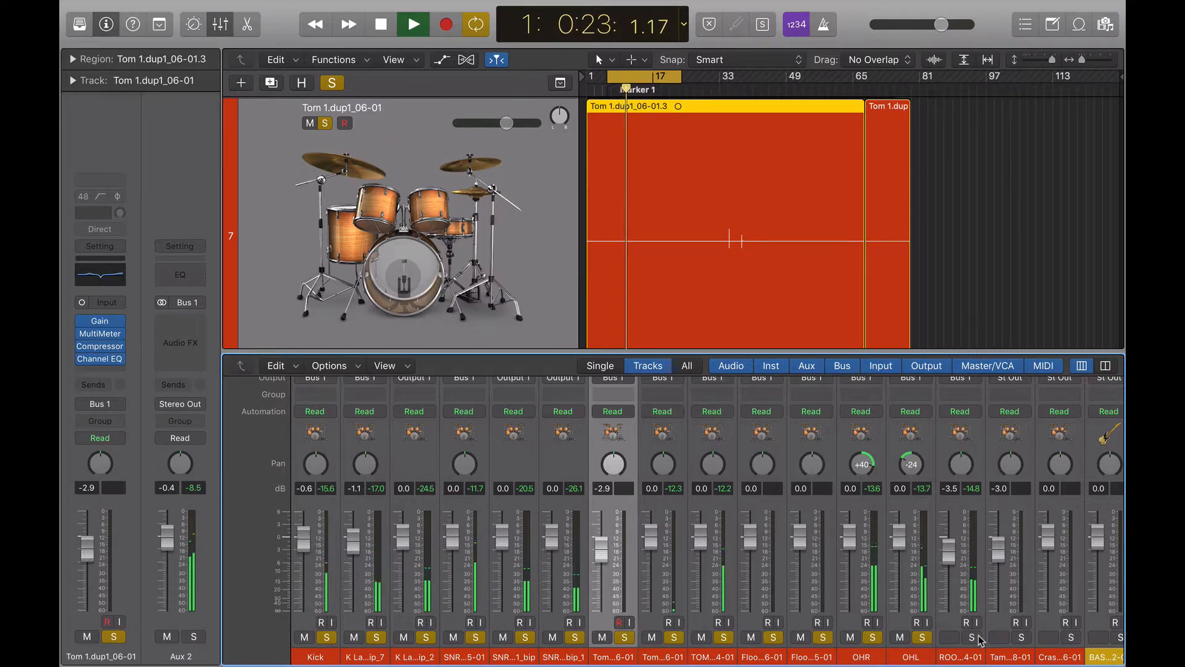
left_click(974, 637)
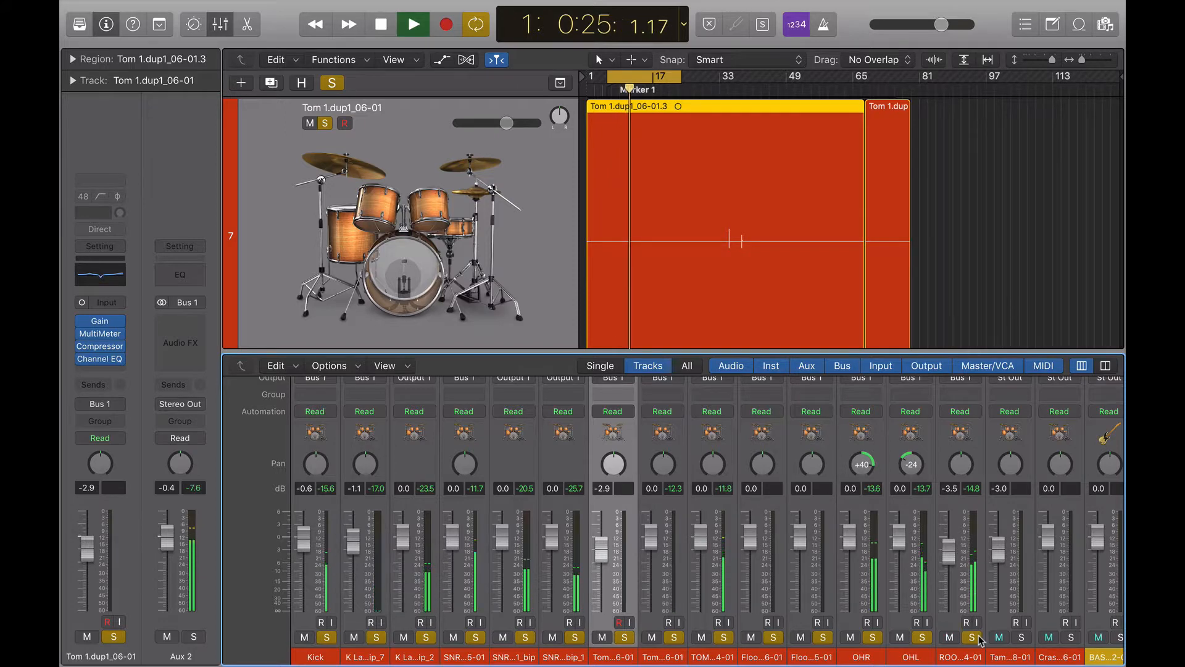
left_click(974, 637)
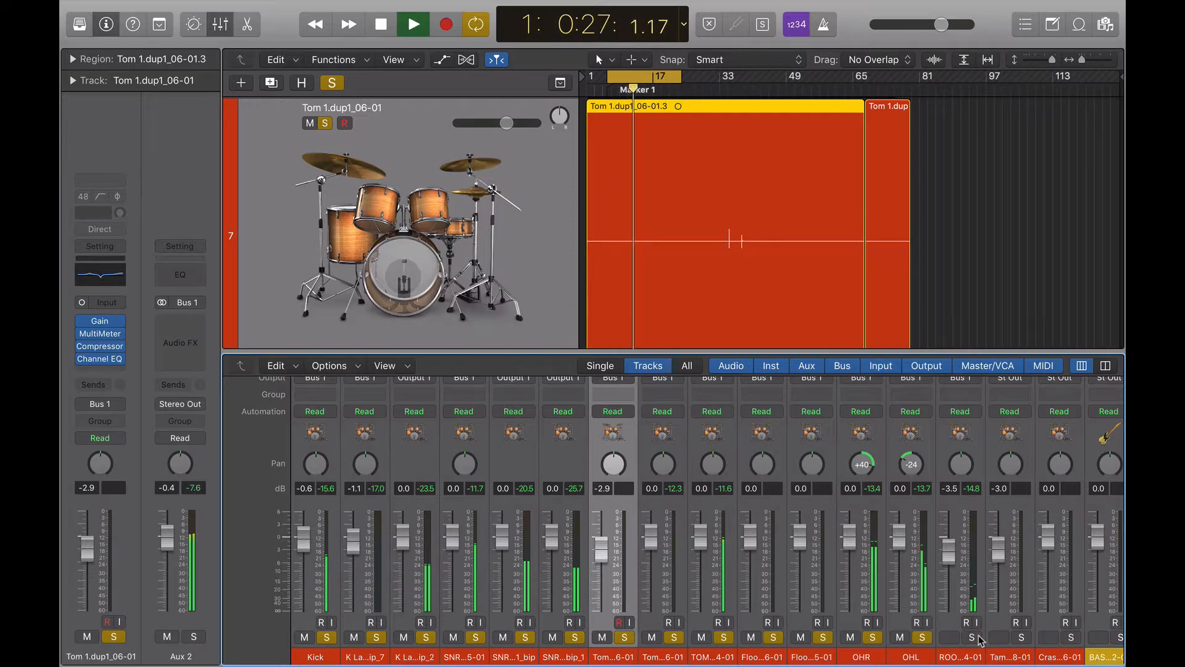
left_click(978, 637)
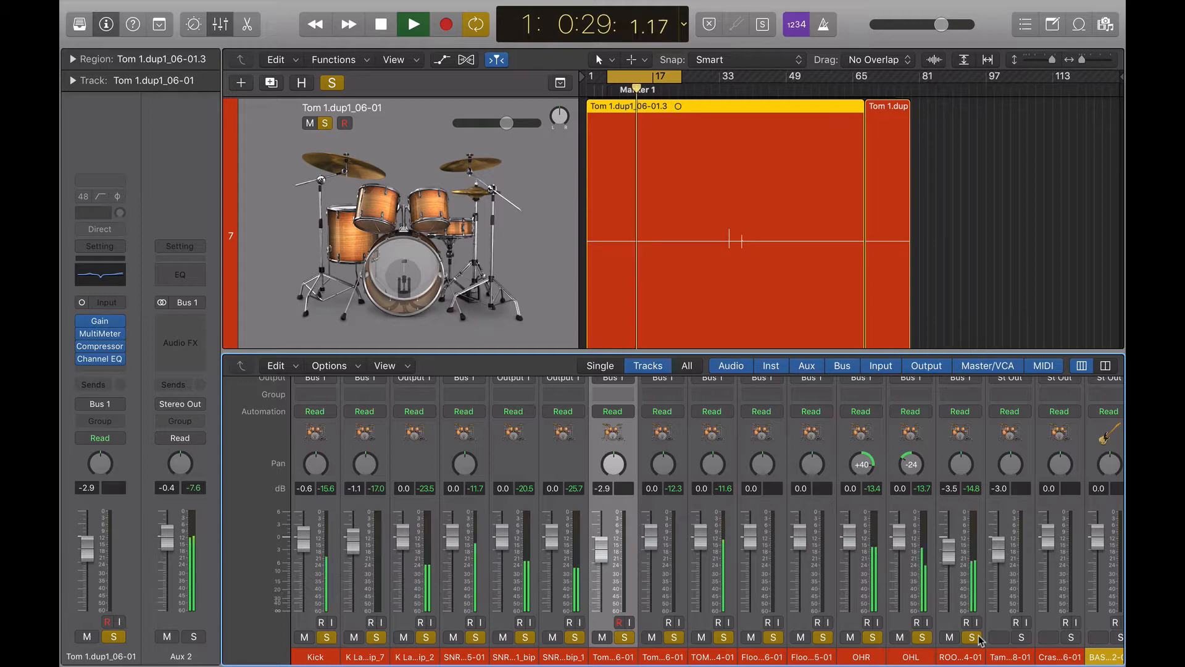
left_click(974, 637)
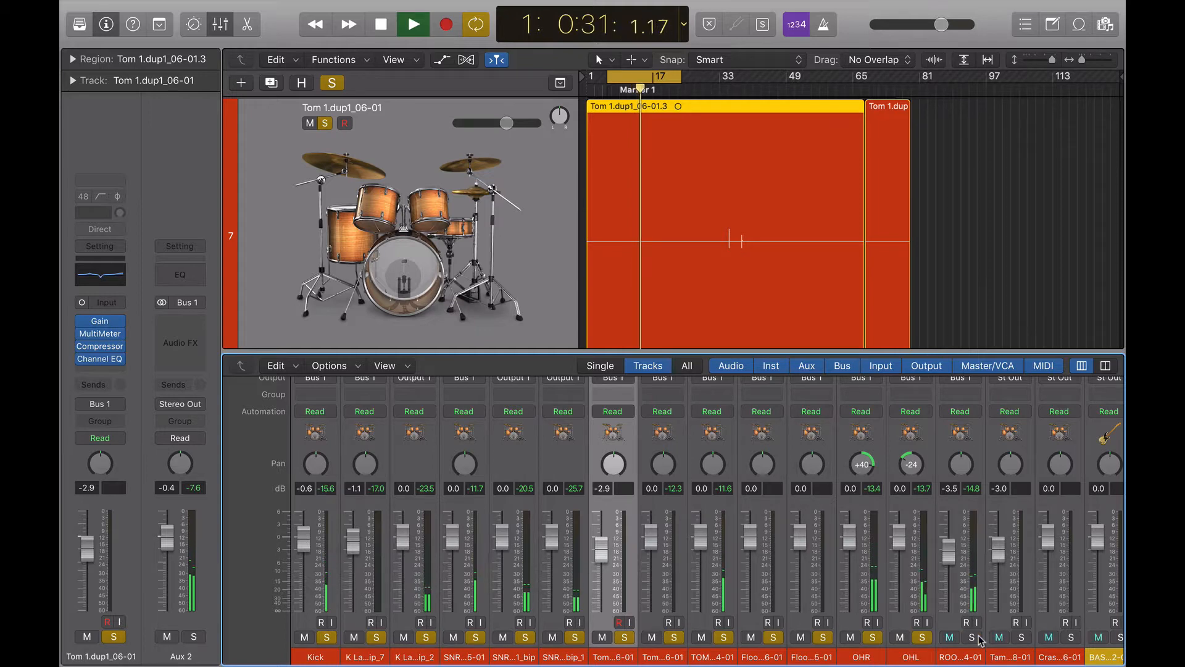
left_click(974, 637)
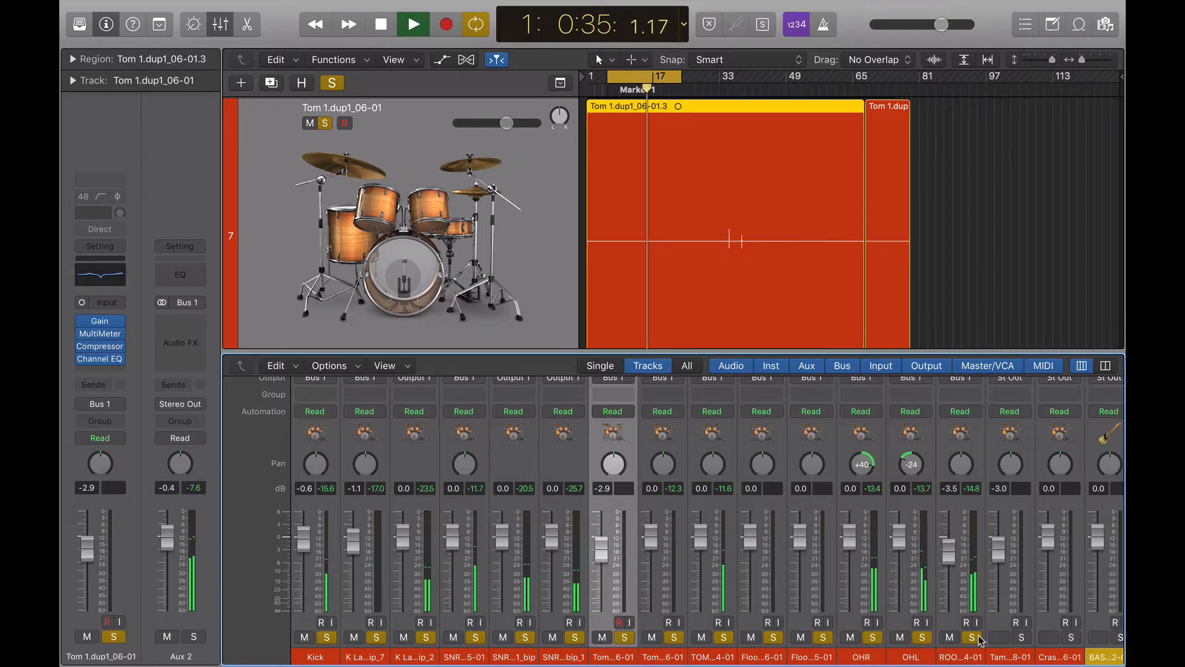
key("space")
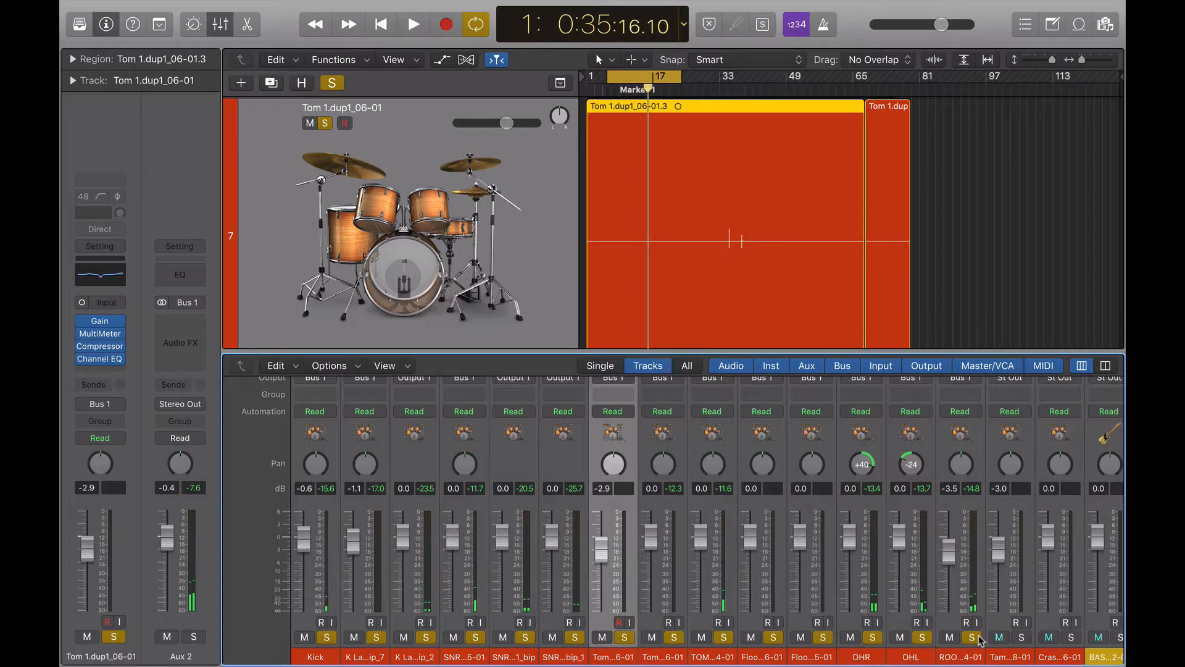